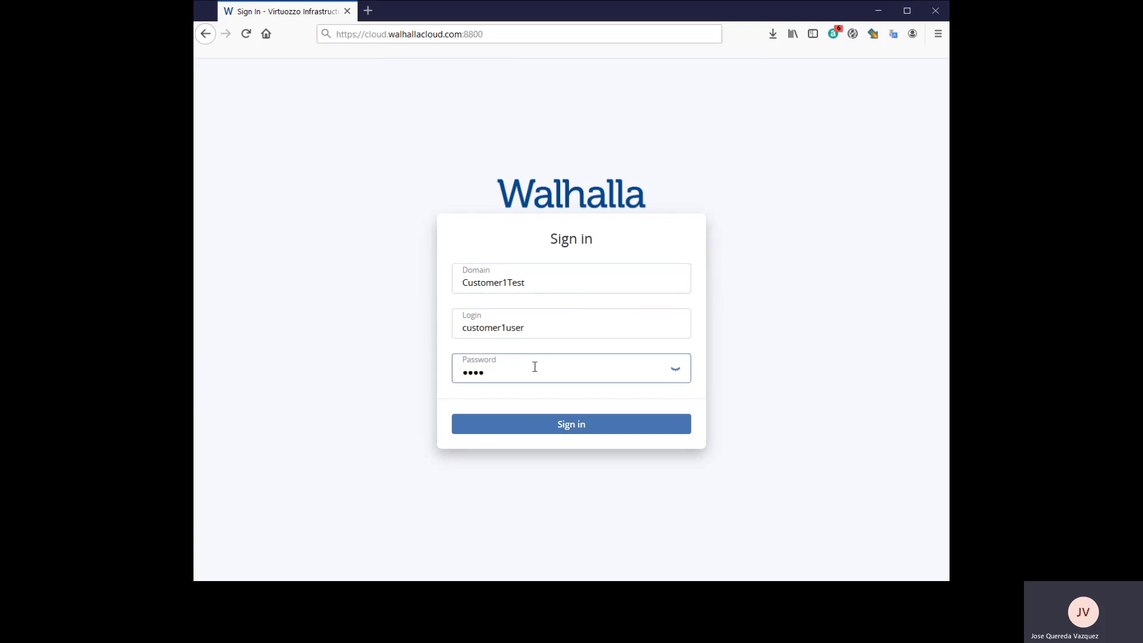
Step: Enter the account password to sign in, and decline saving the login in the browser
type("•••")
left_click(578, 427)
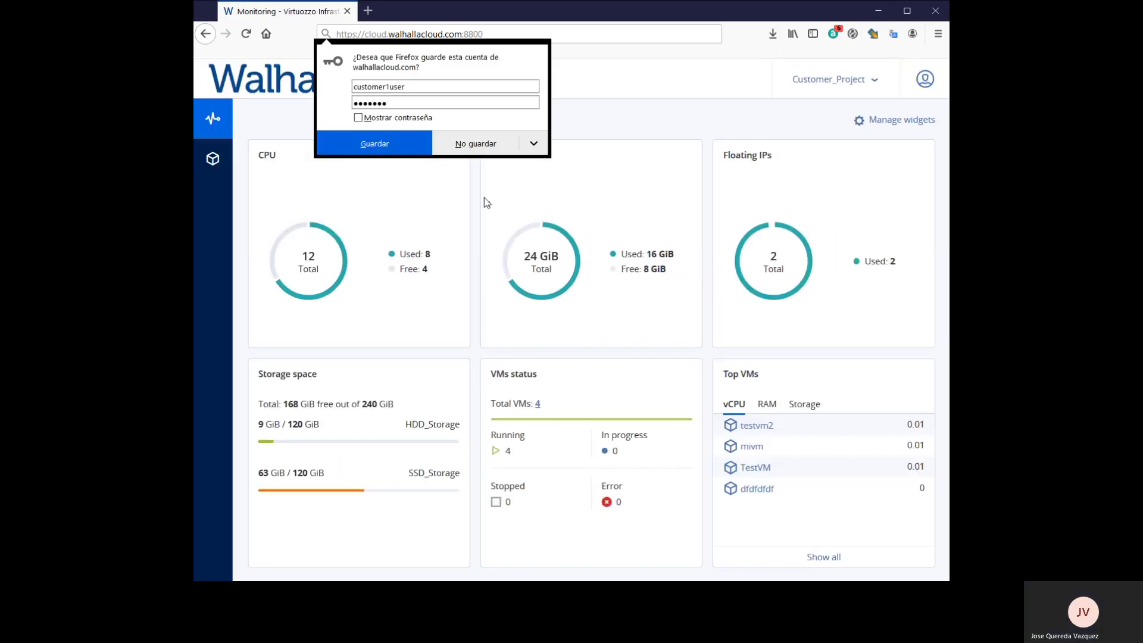
left_click(476, 144)
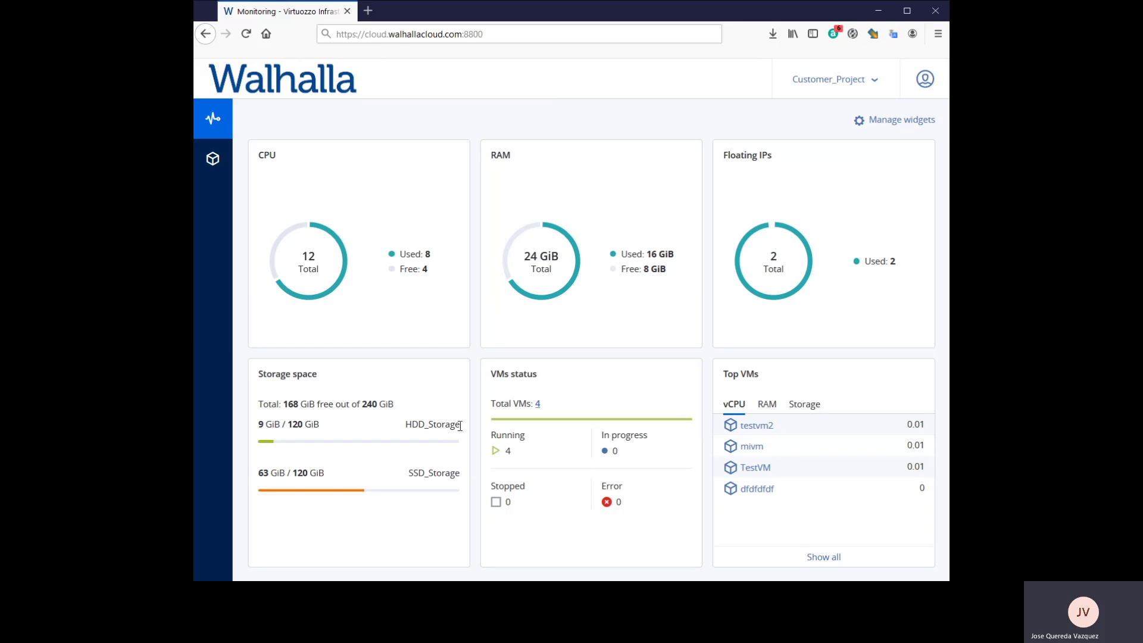
Step: Examine the storage space usage of HDD_Storage and SSD_Storage on the monitoring dashboard
left_click_drag(460, 425, 407, 423)
left_click(416, 405)
mouse_move(323, 425)
left_mouse_down()
mouse_move(293, 420)
mouse_move(332, 426)
left_mouse_up()
left_click_drag(327, 474, 300, 470)
Step: Compare the top VMs by vCPU, RAM and storage usage on the monitoring dashboard
left_click(769, 404)
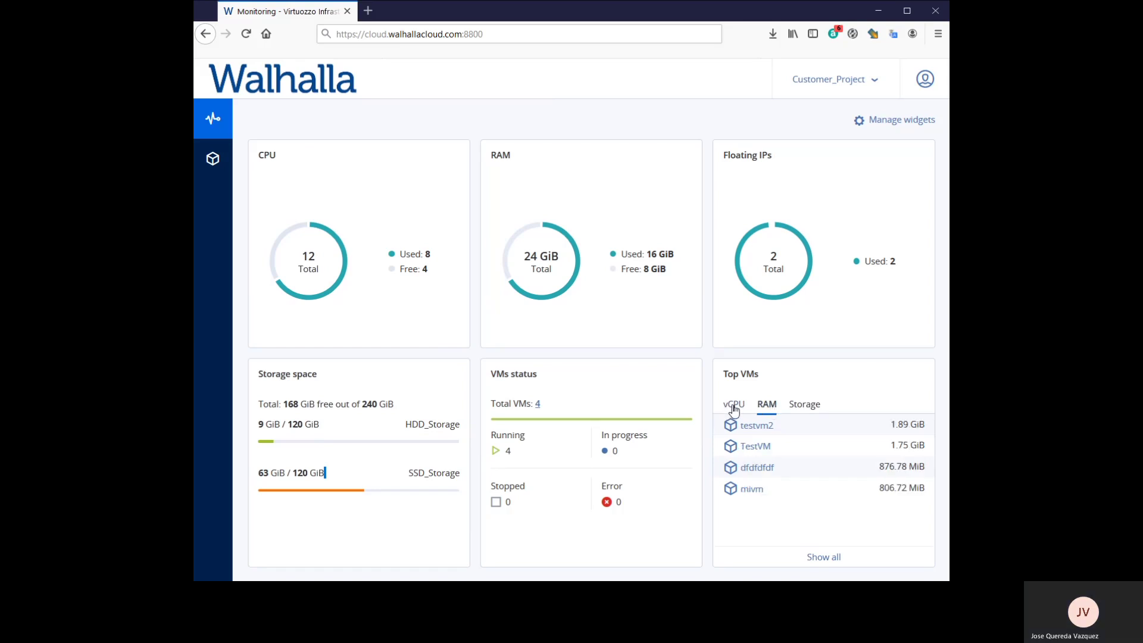
left_click(734, 405)
left_click(766, 407)
left_click(804, 405)
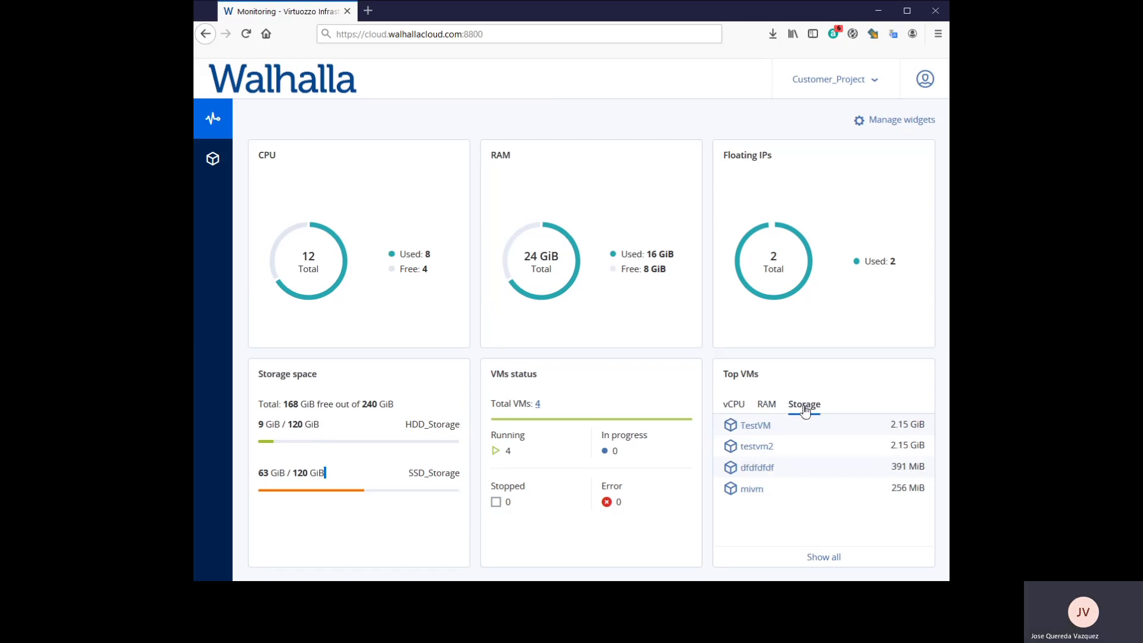
left_click(765, 405)
left_click(734, 405)
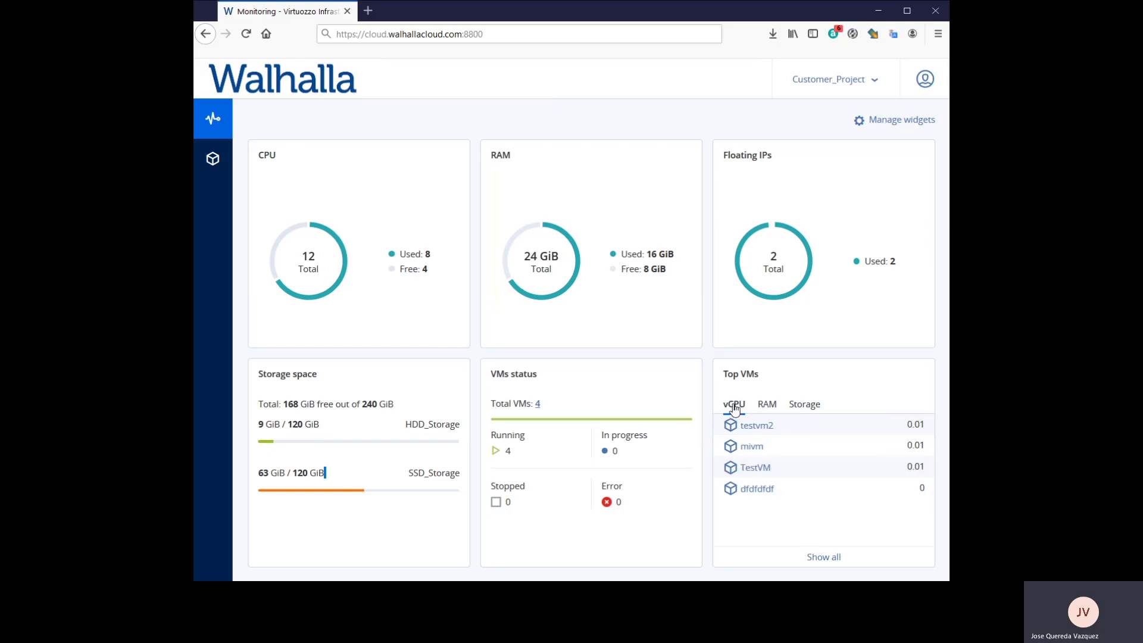
left_click(765, 405)
left_click(801, 408)
left_click(735, 405)
left_click(765, 405)
left_click(803, 405)
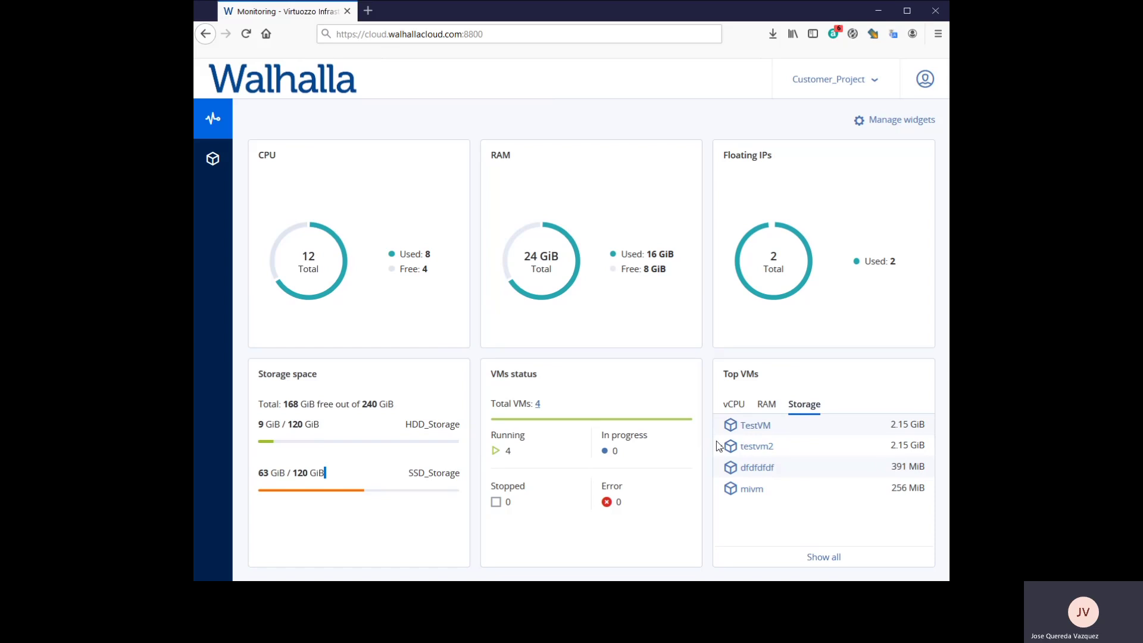
left_click(737, 404)
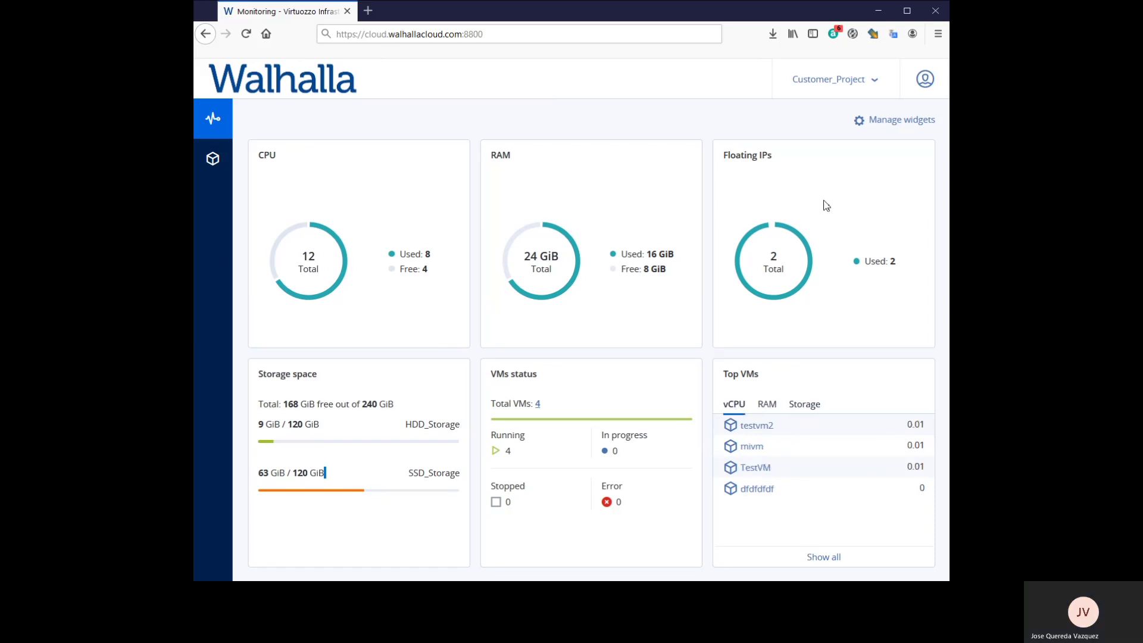
Step: Start creating a new virtual machine in the Compute section and name it Mivm
left_click(216, 163)
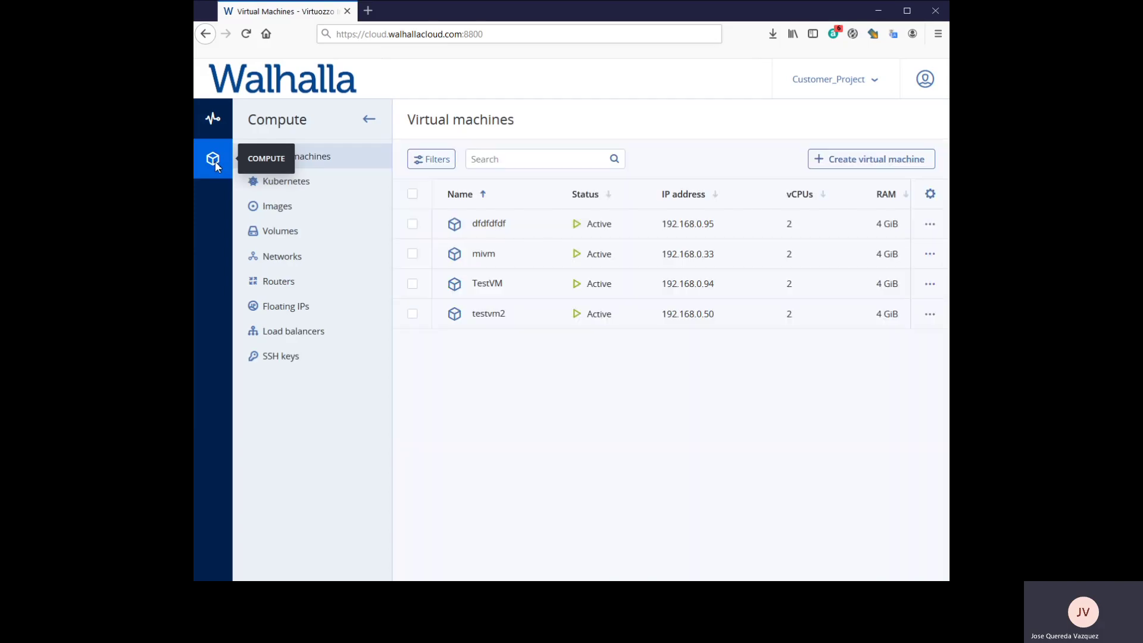
left_click(328, 166)
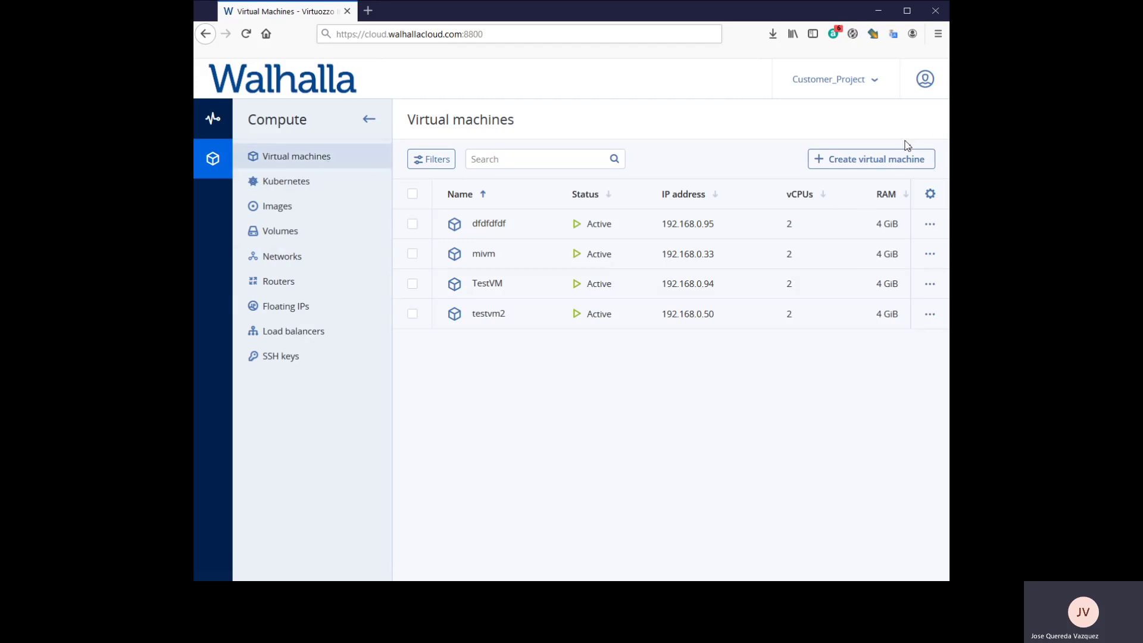
left_click(863, 165)
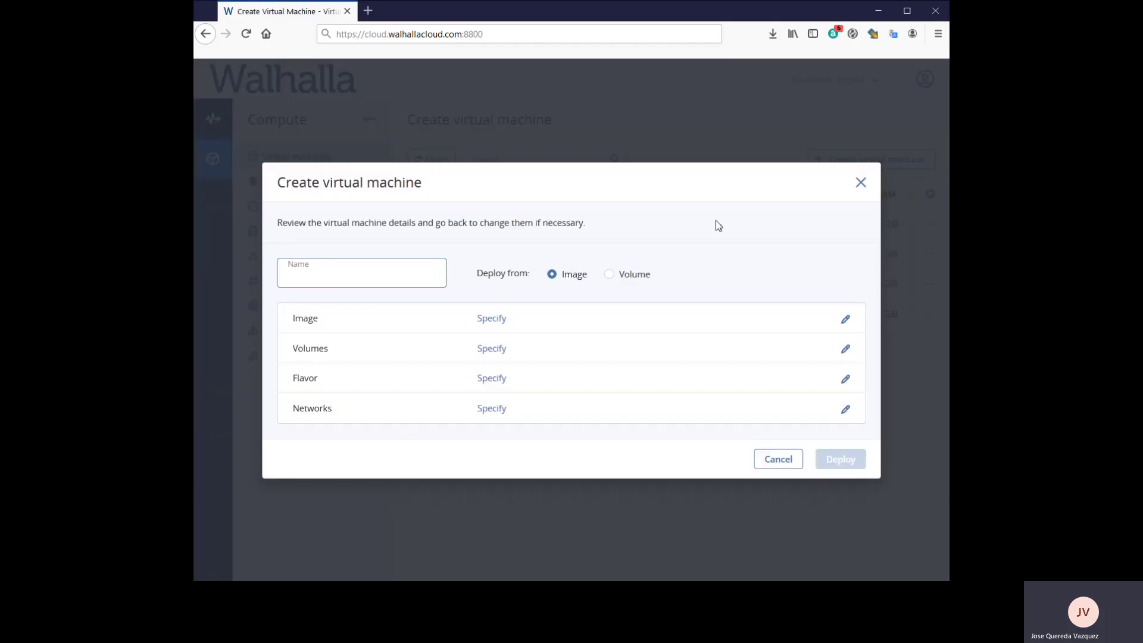
type("M;")
type("vm")
Step: Set the new virtual machine's image to Debian 10.3.0 amd64 and its flavor to medium
left_click(845, 321)
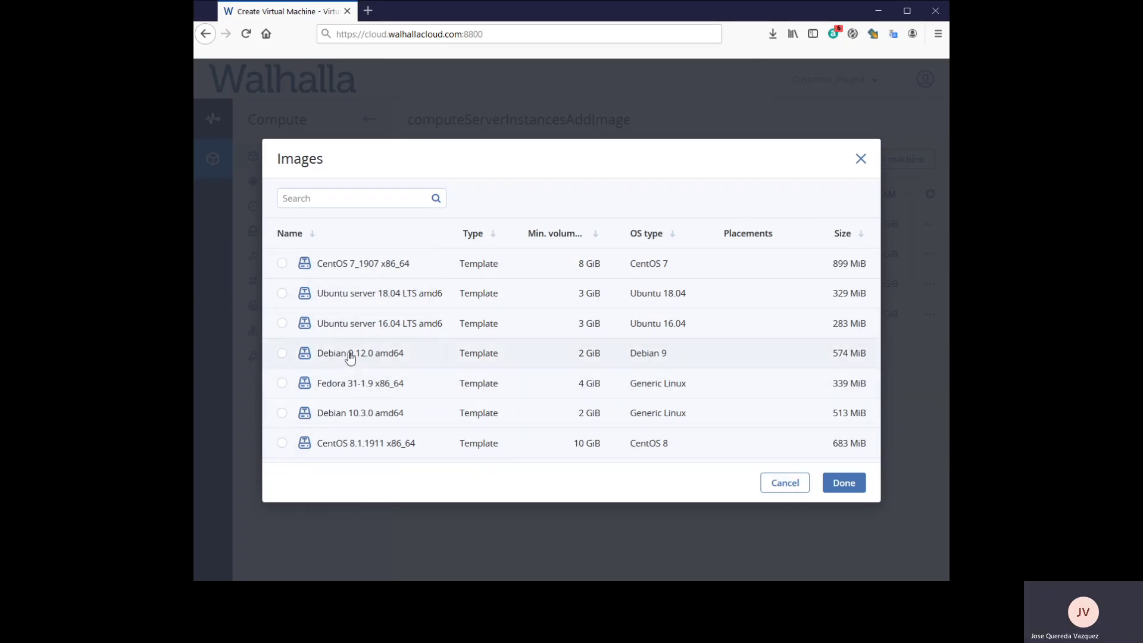
left_click(282, 413)
left_click(843, 484)
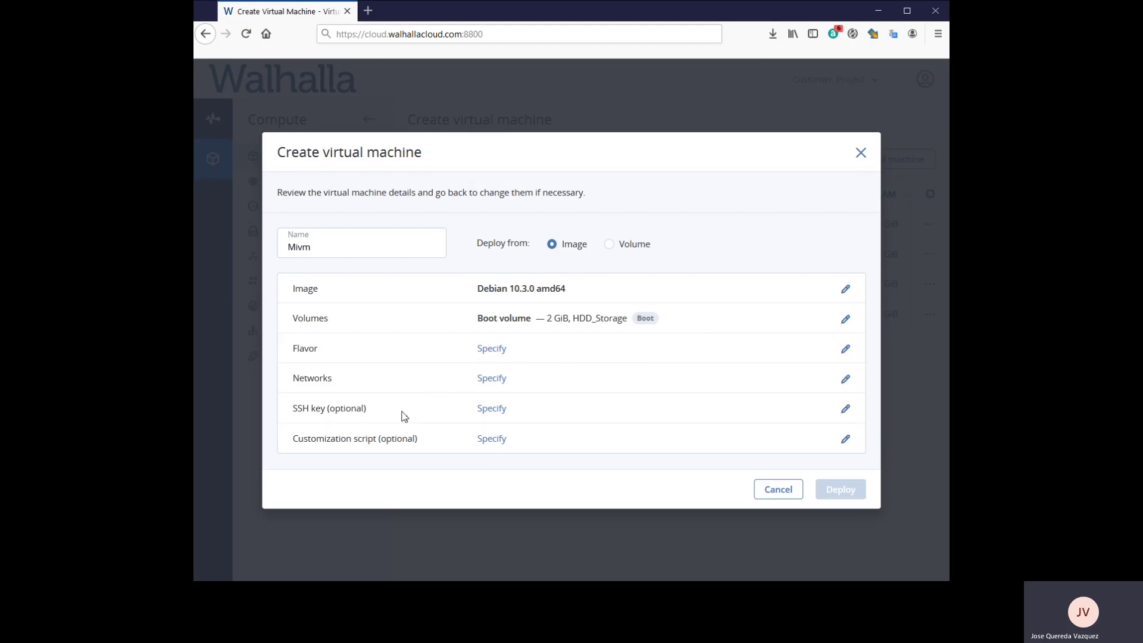
left_click(493, 350)
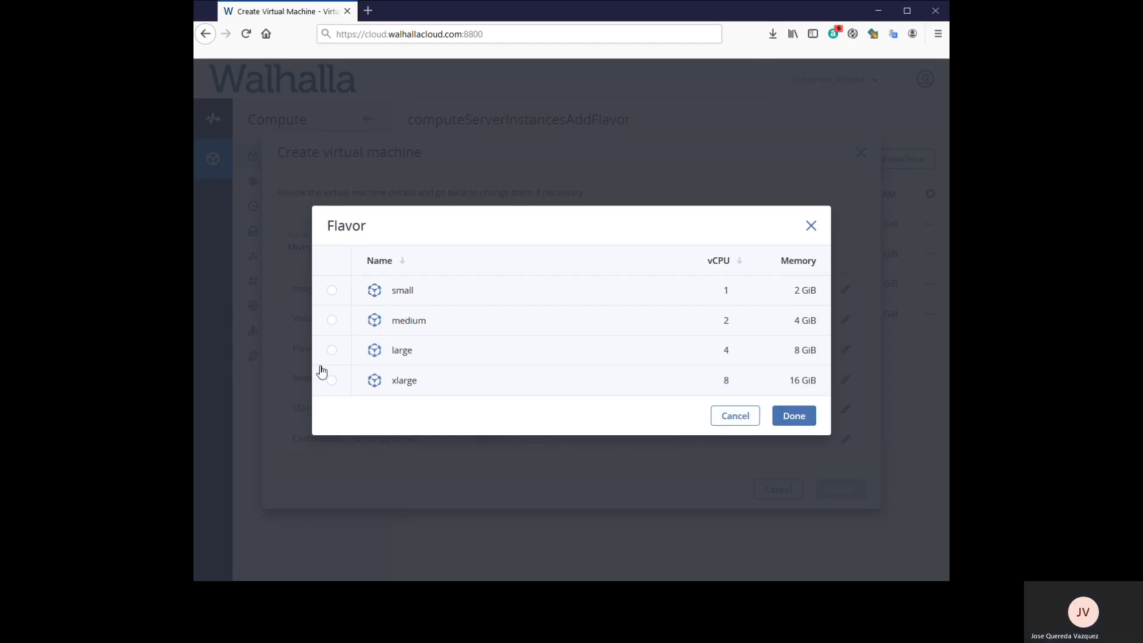
left_click(331, 321)
left_click(784, 419)
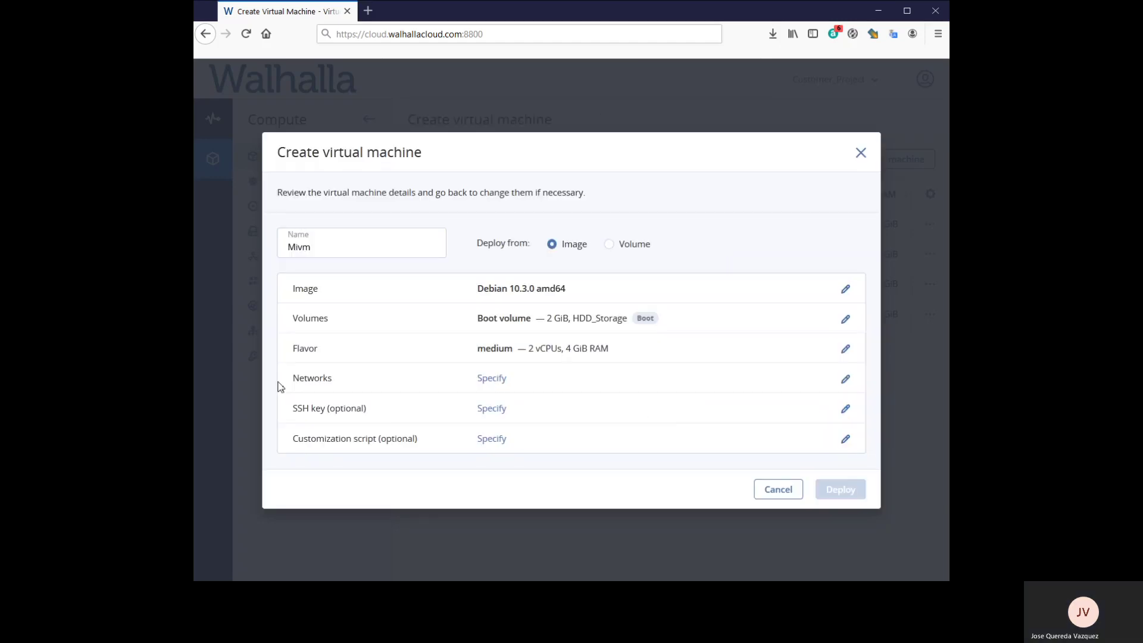
Step: Attach a network interface on the Private1: 192.168.0.0/24 network to the new virtual machine
left_click(499, 382)
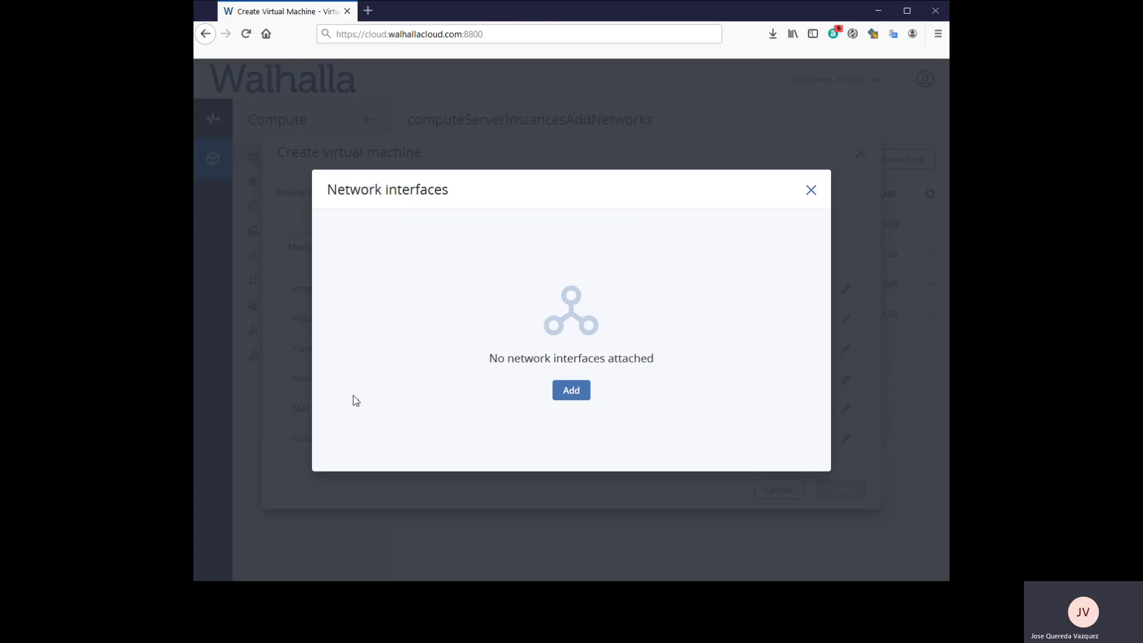
left_click(577, 391)
left_click(493, 327)
left_click(482, 358)
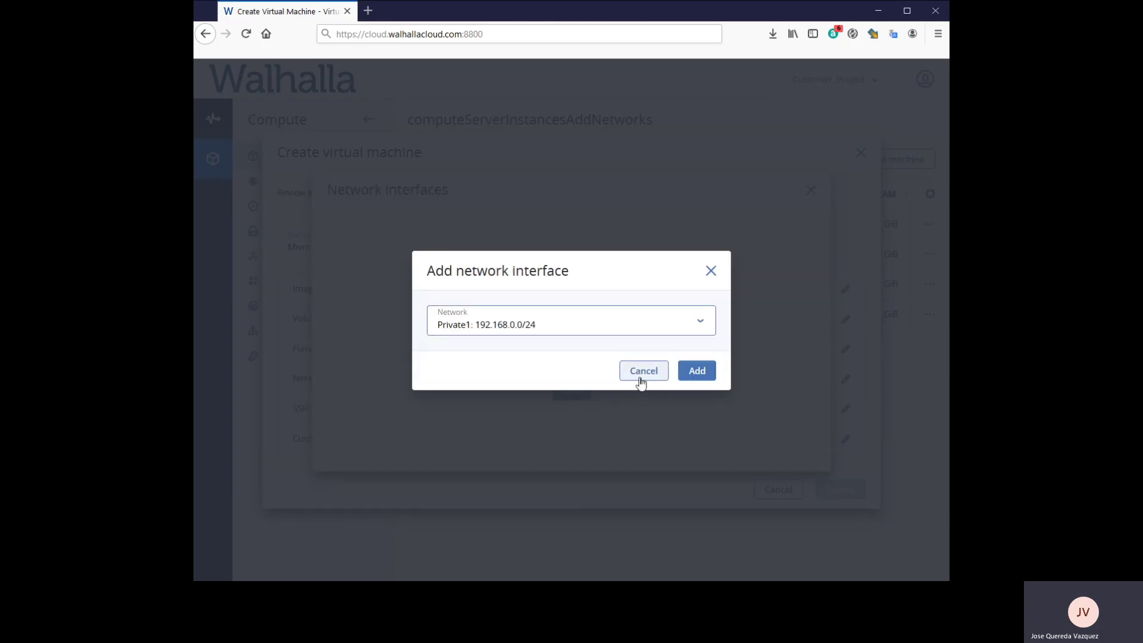
left_click(703, 377)
left_click(796, 473)
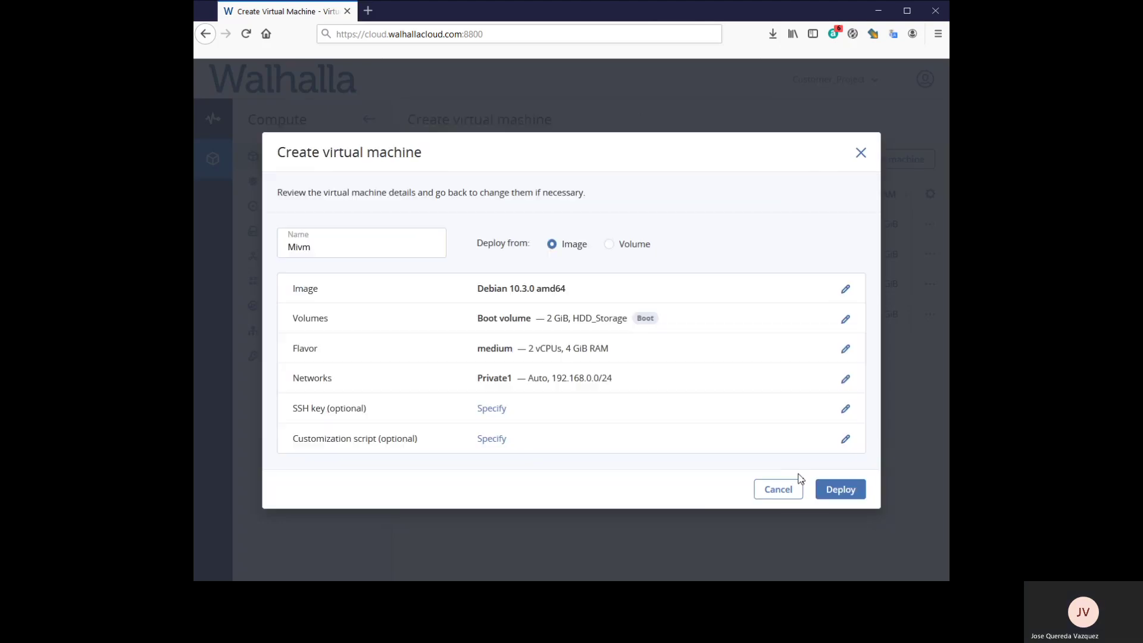
Step: Assign the KeyTest SSH key to the new virtual machine and deploy it
left_click(492, 409)
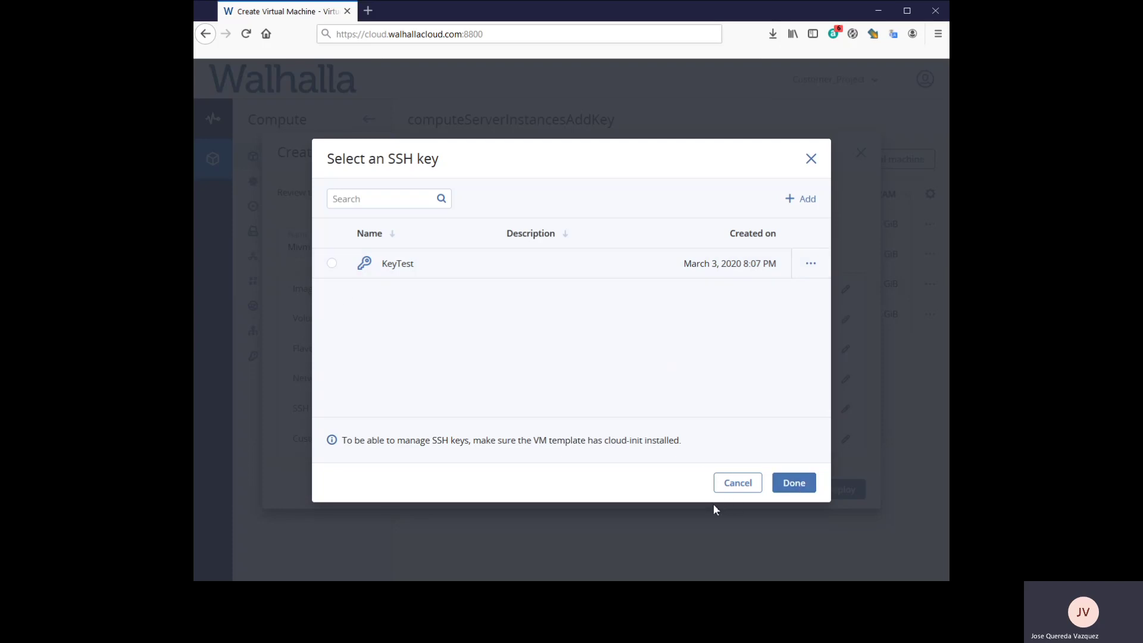
left_click(489, 265)
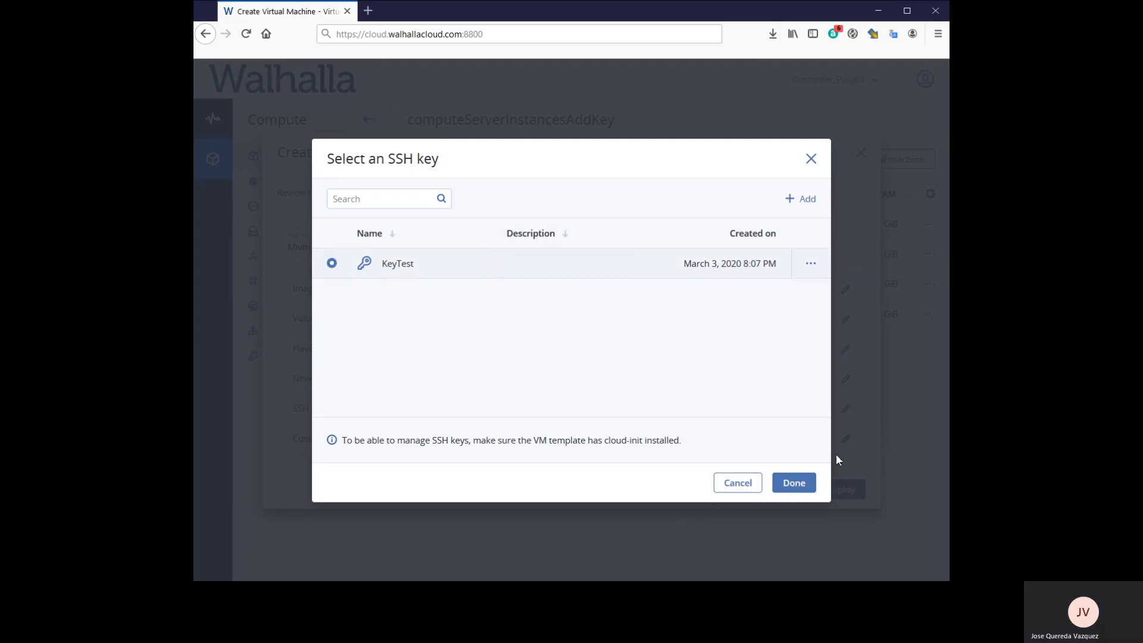
left_click(798, 482)
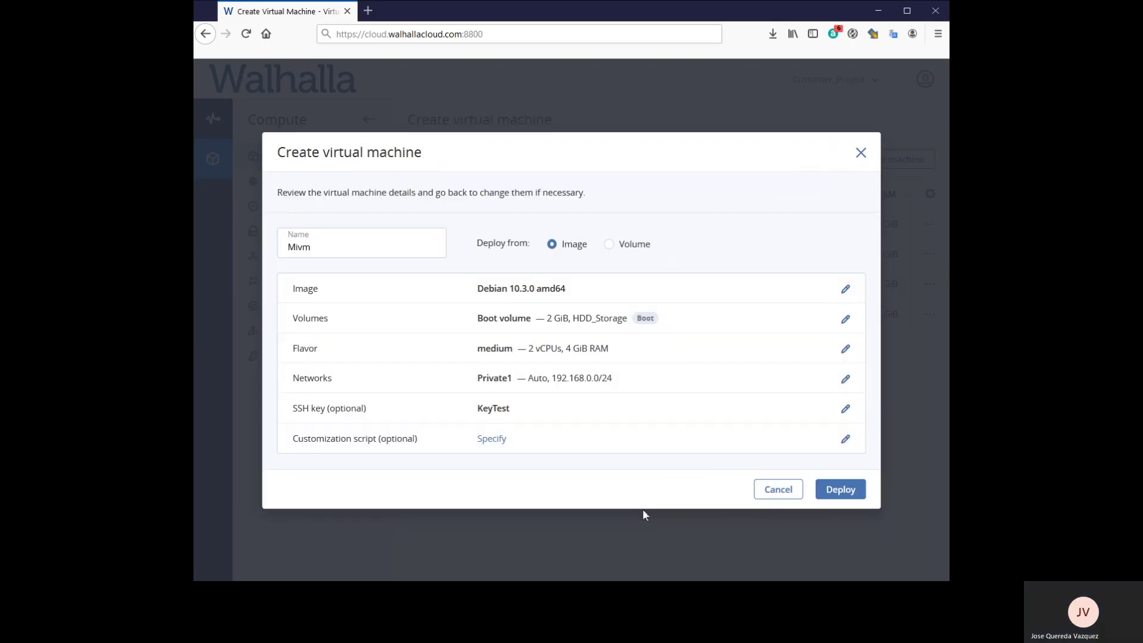
left_click(834, 490)
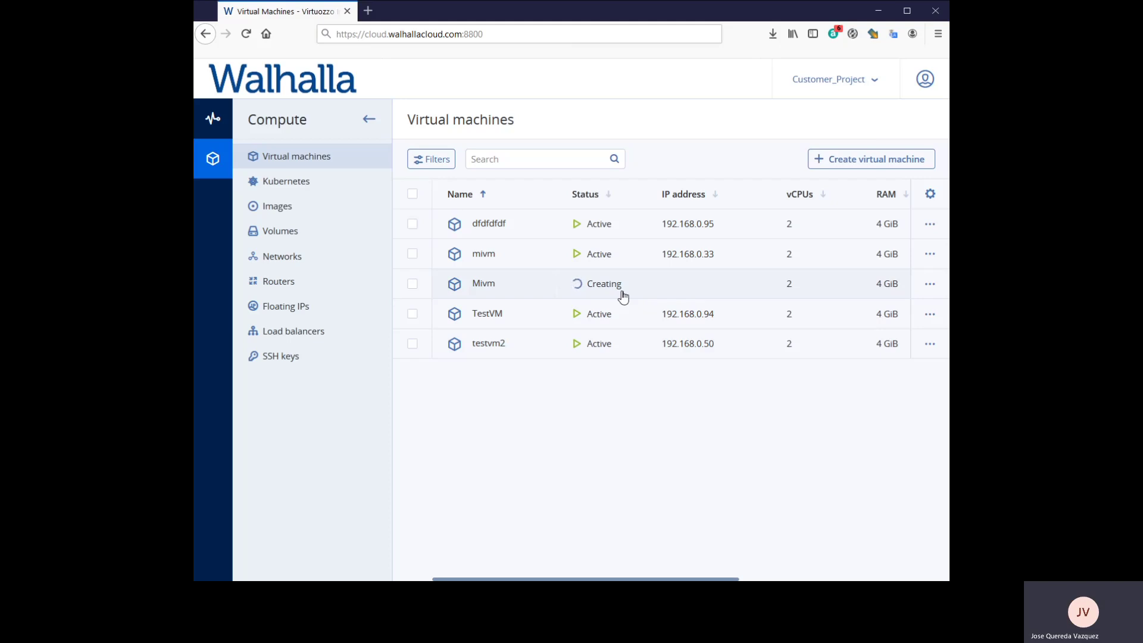
Step: Review the options for creating a Kubernetes cluster, and close the form without creating one
left_click(300, 184)
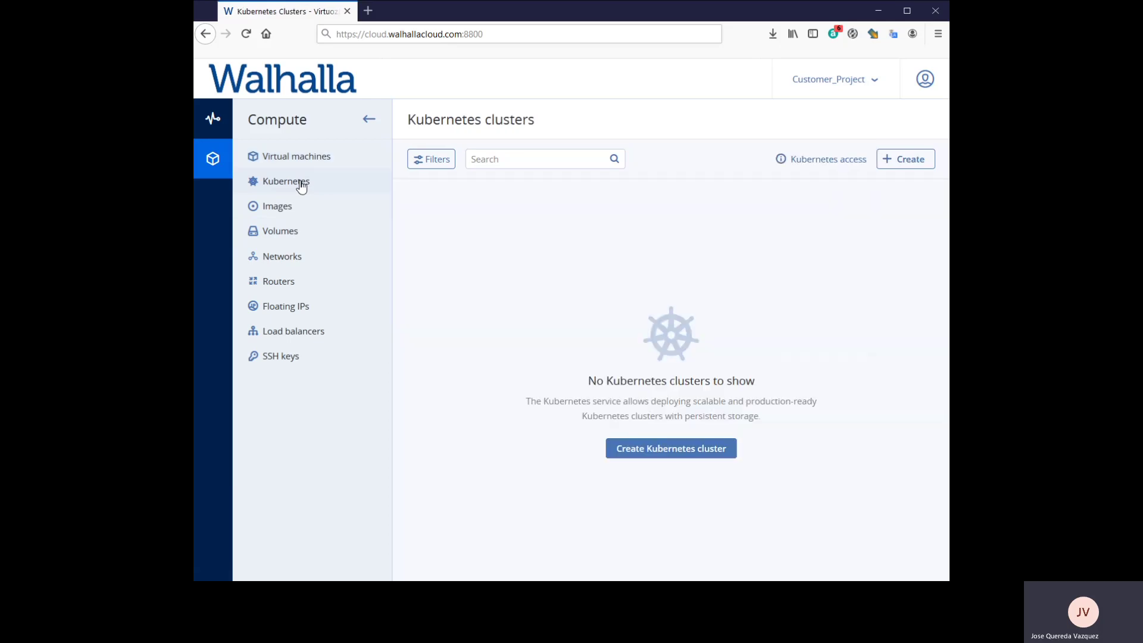
left_click(913, 159)
scroll(571, 220, "down", 1)
scroll(573, 221, "down", 3)
scroll(590, 309, "up", 4)
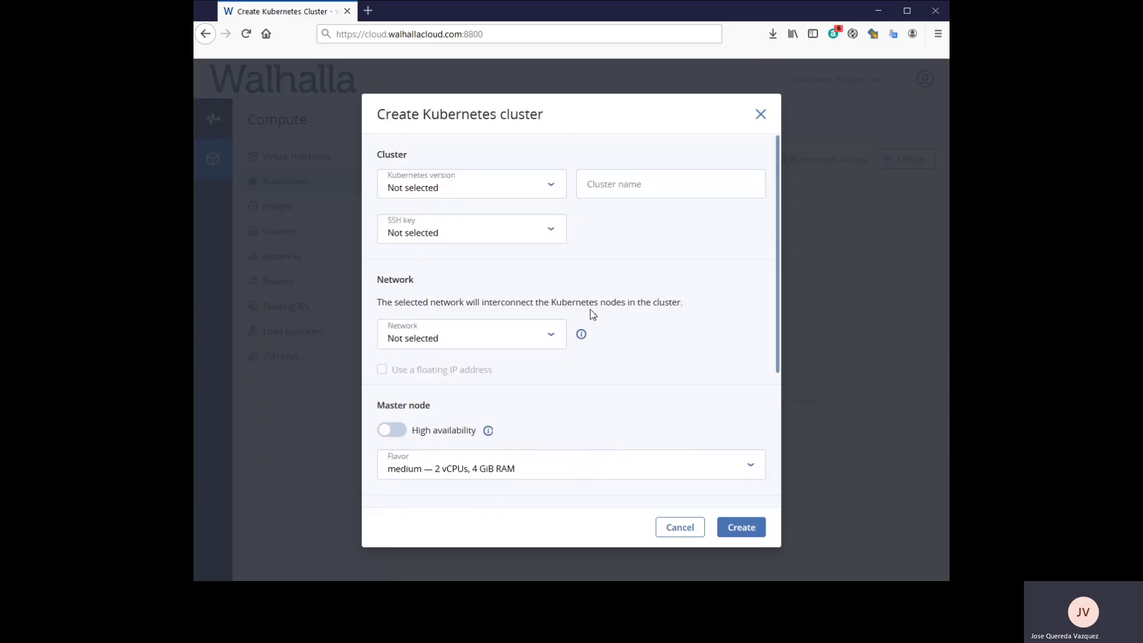
scroll(592, 317, "down", 3)
scroll(593, 324, "up", 3)
left_click(680, 528)
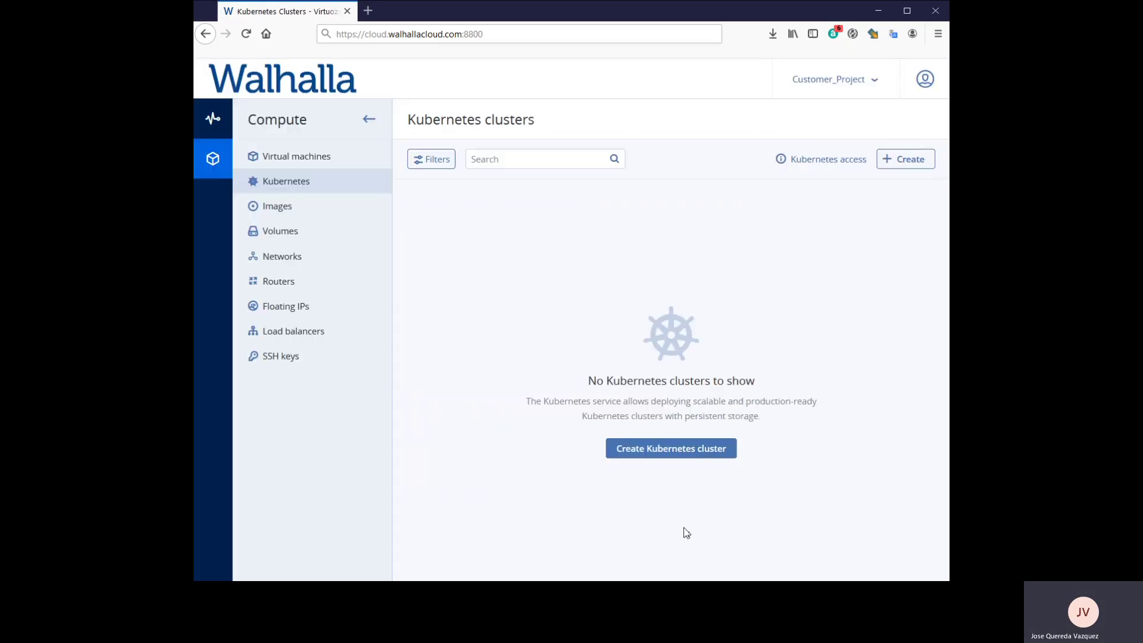
Step: Review the available images and the form for adding one, and view the list of volumes
left_click(283, 213)
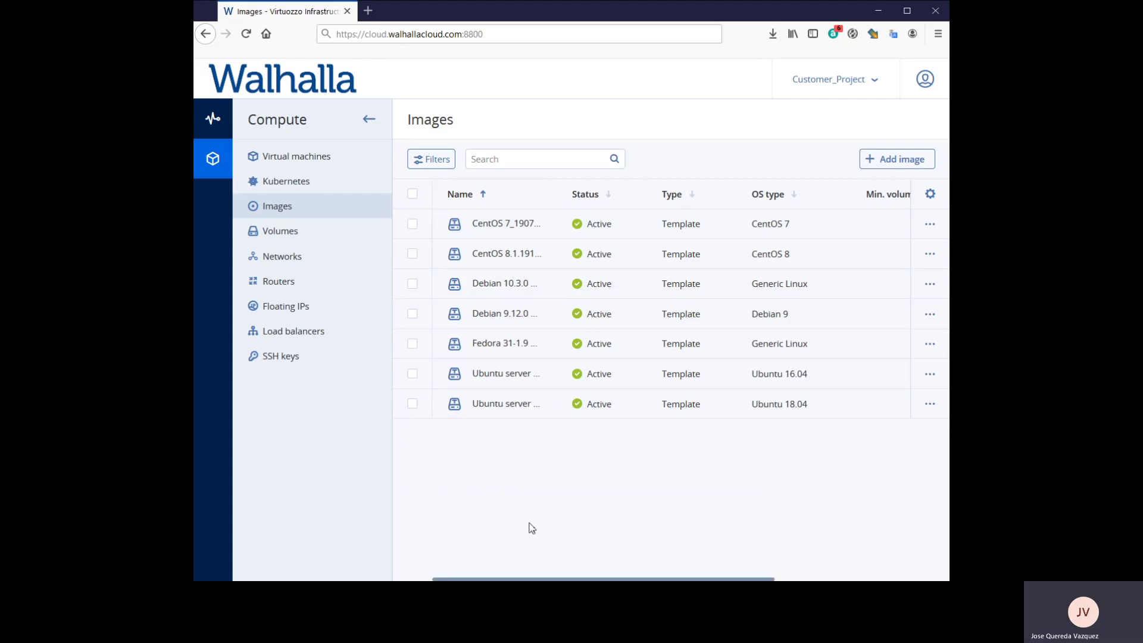
left_click(901, 161)
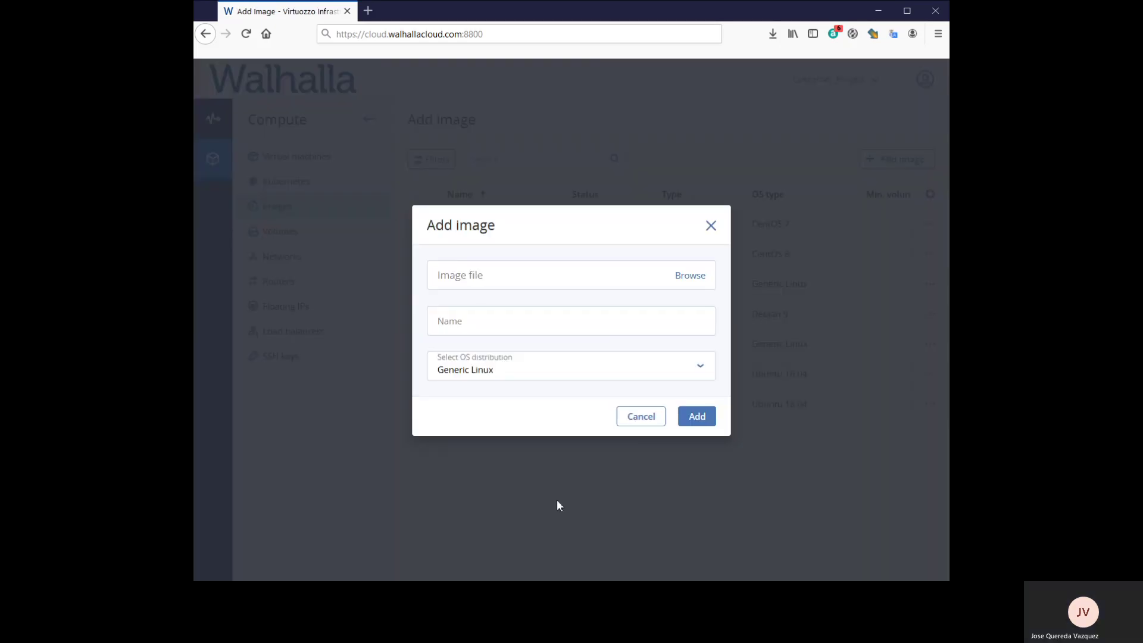
left_click(648, 418)
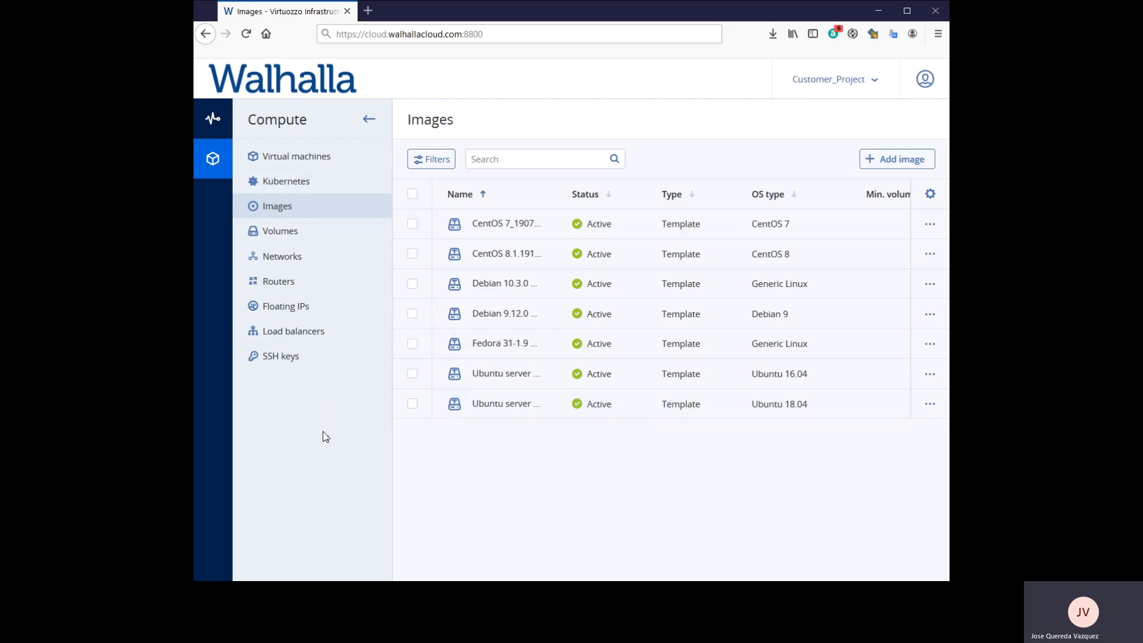
left_click(285, 236)
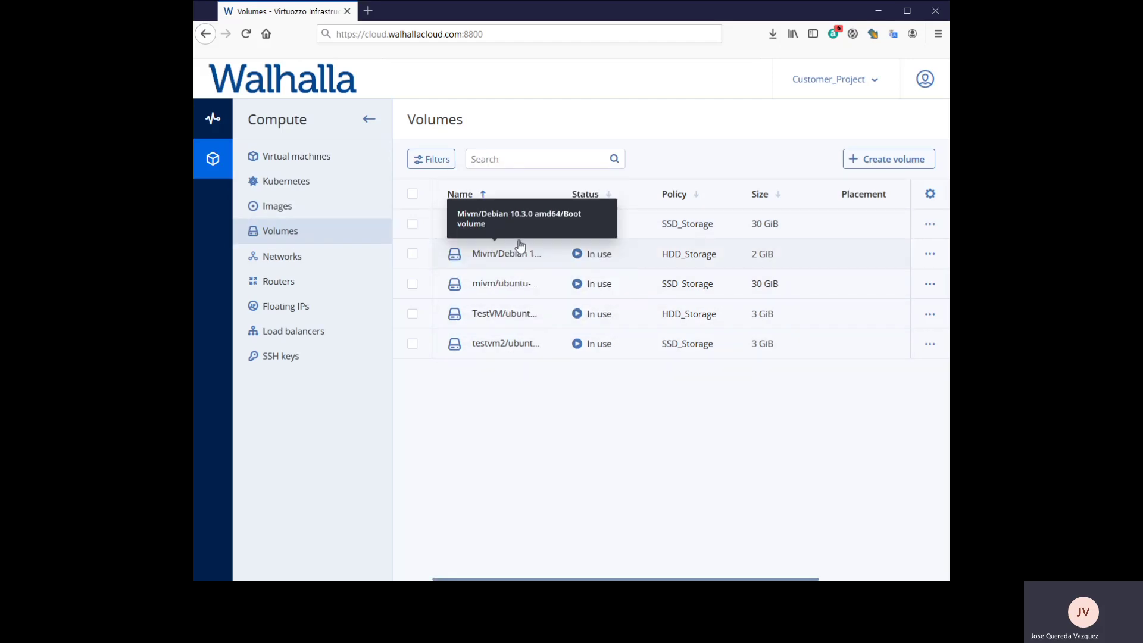
Step: Review the networks and the virtual network creation form without creating one, and view the routers
left_click(277, 261)
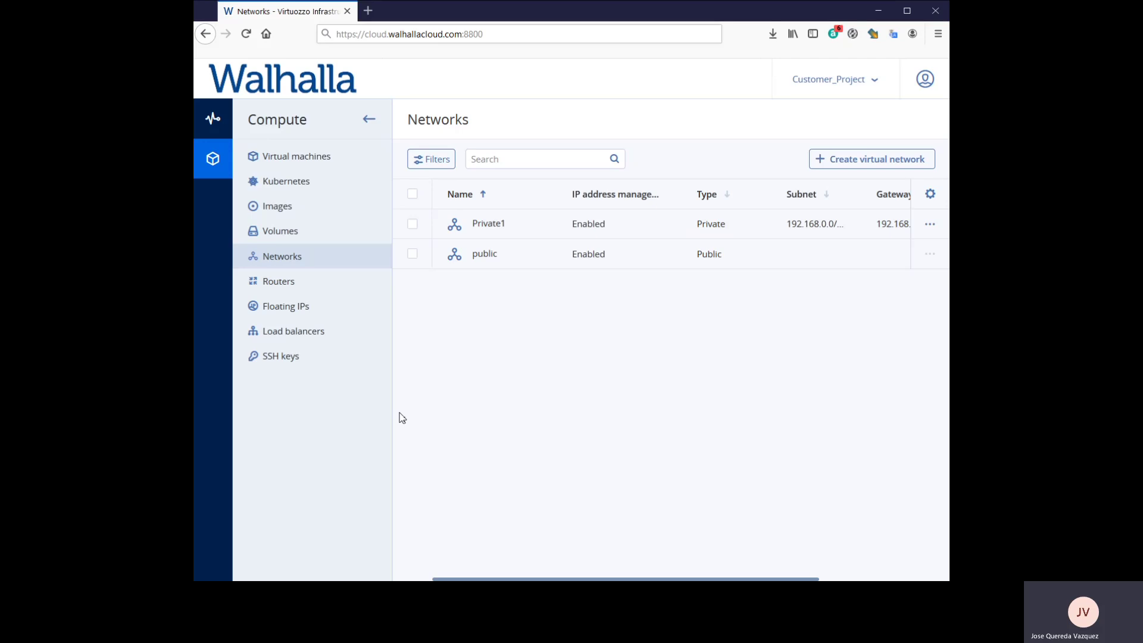
left_click(882, 164)
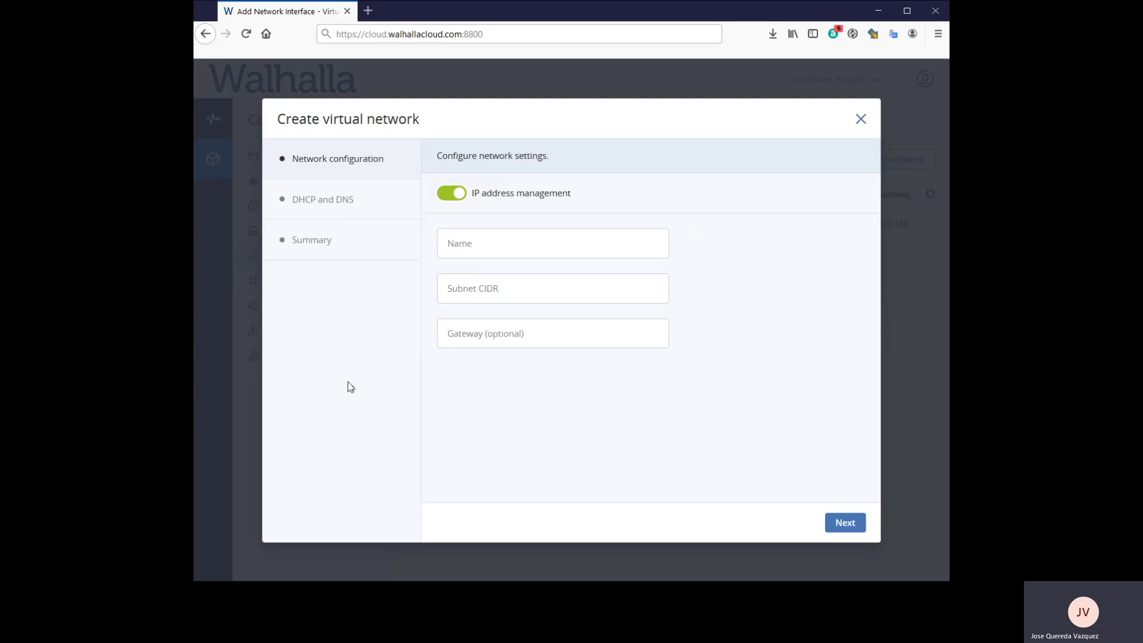
left_click(860, 118)
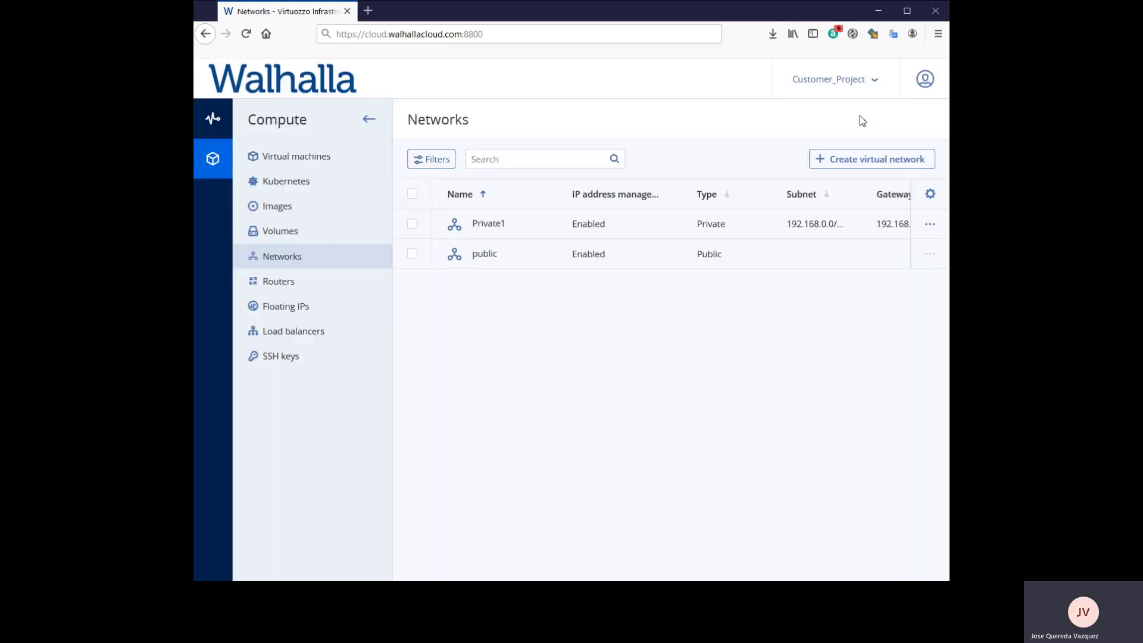
left_click(278, 282)
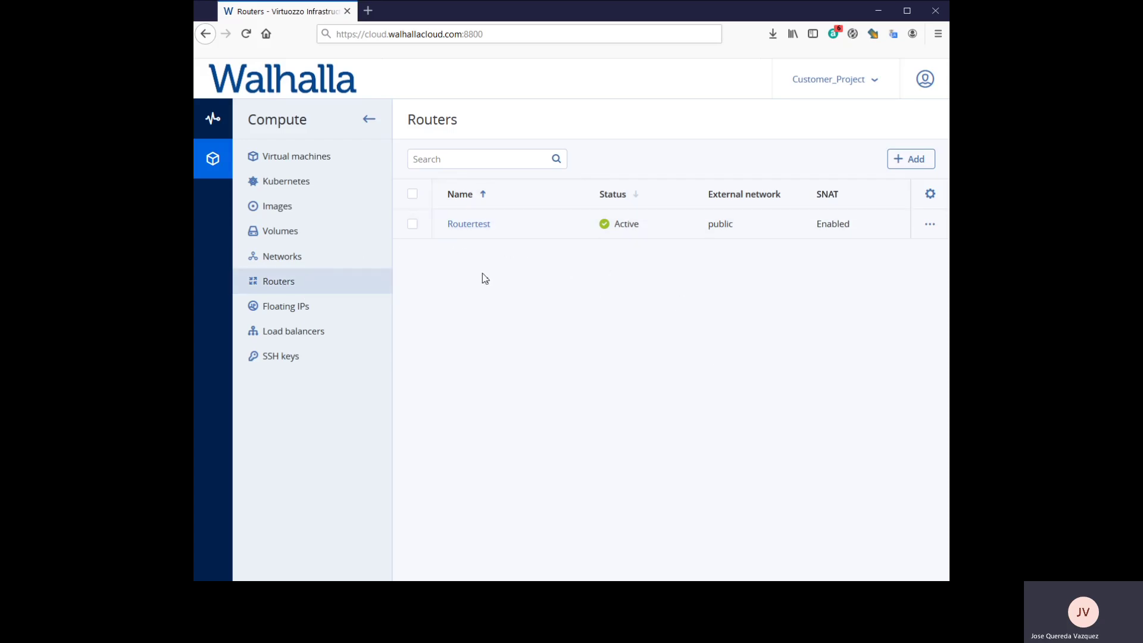
Step: Review assigning a floating IP from the public network to Mivm's Private1 address, and cancel without adding it
left_click(289, 311)
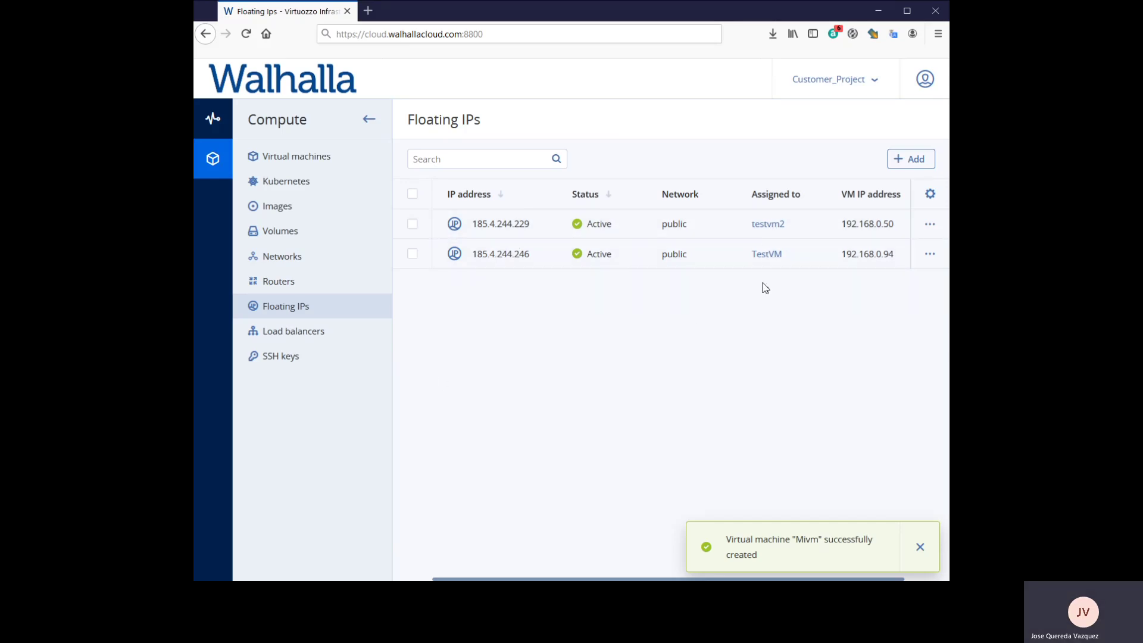
left_click(912, 162)
left_click(581, 296)
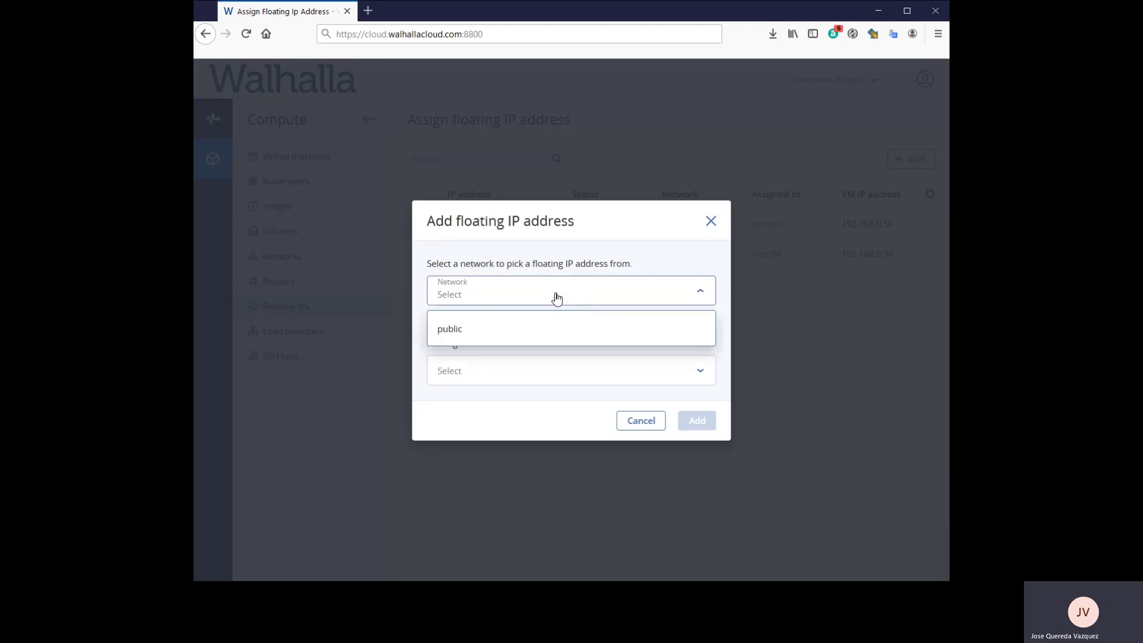
left_click(497, 338)
left_click(485, 375)
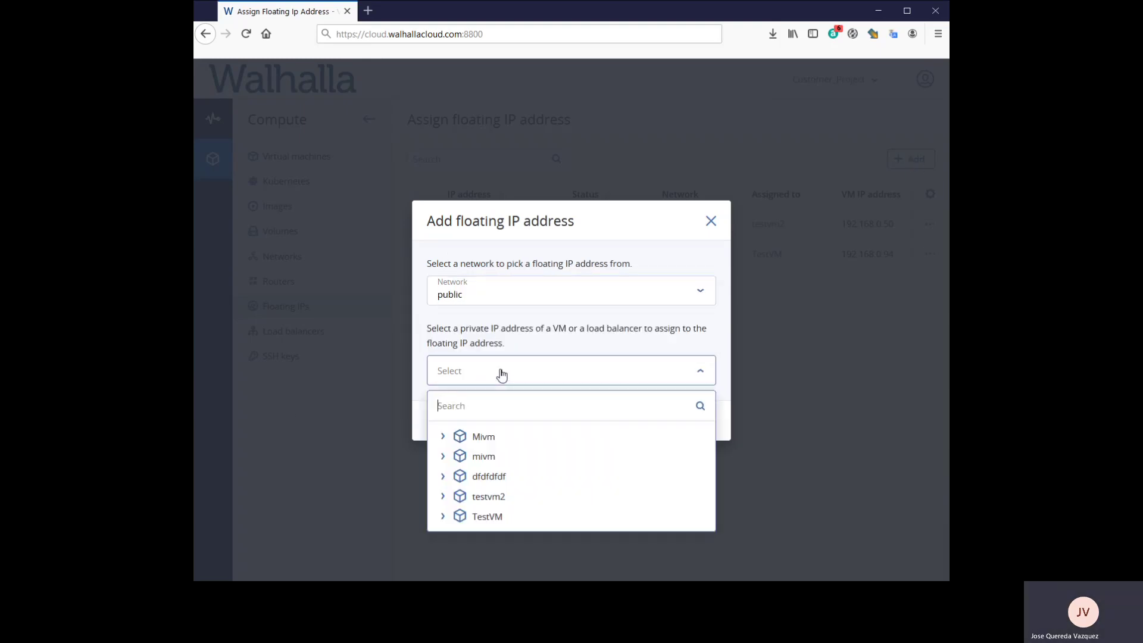
left_click(443, 439)
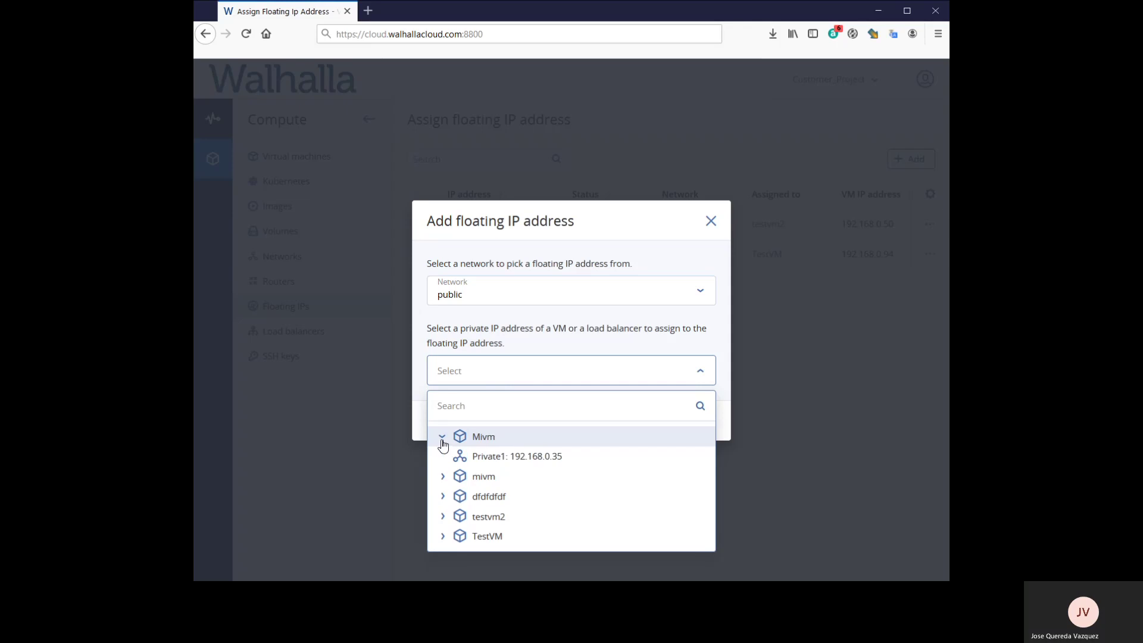
left_click(484, 458)
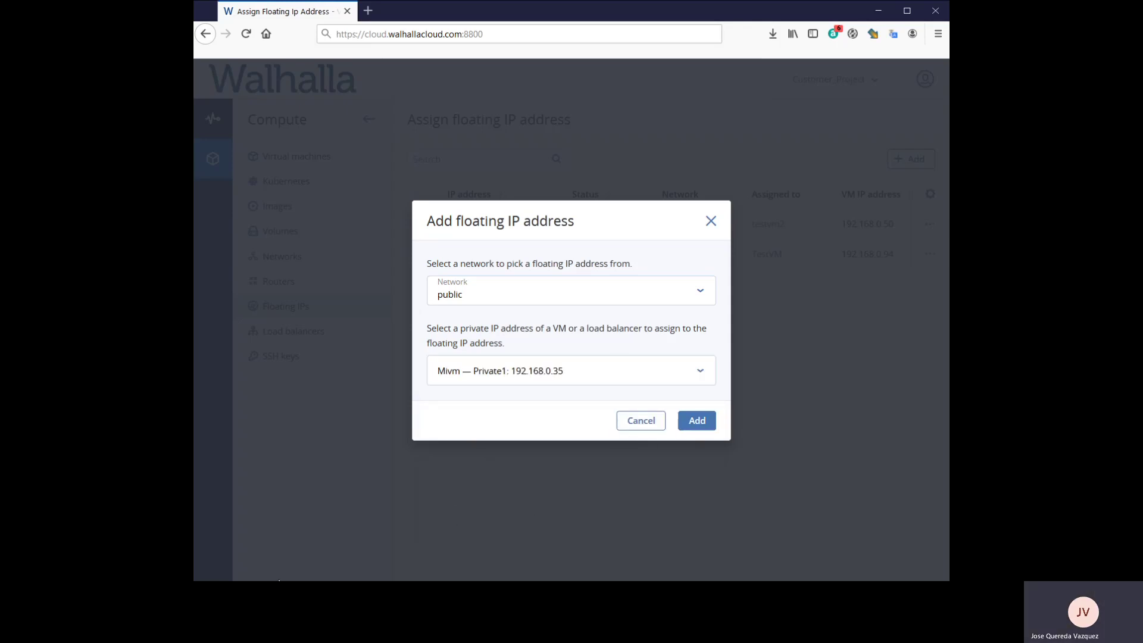
left_click(641, 420)
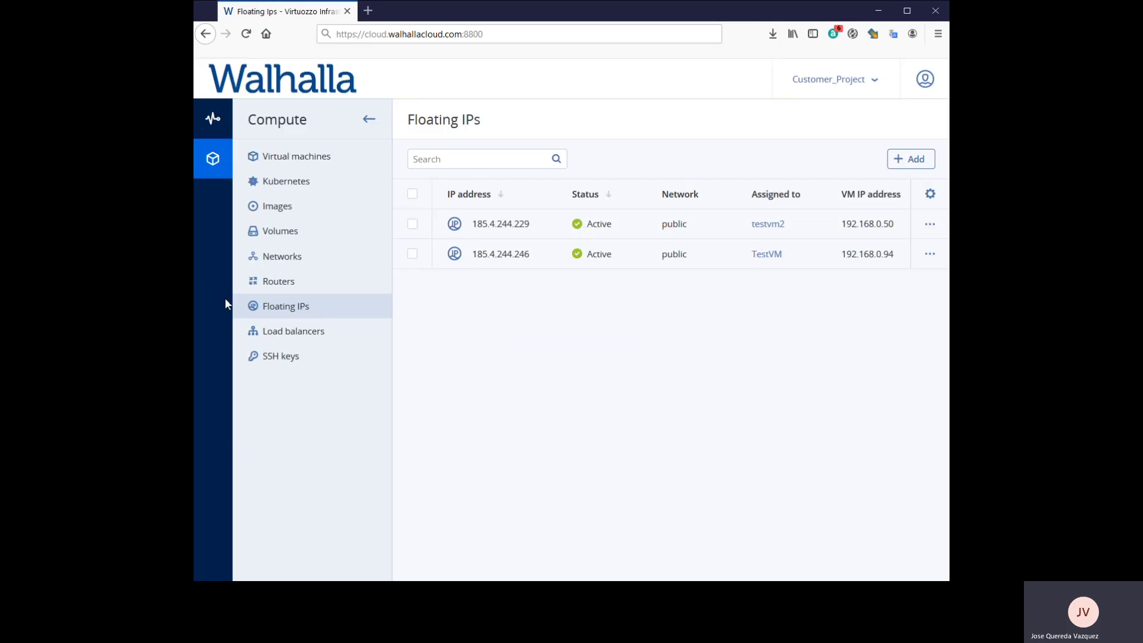
Step: Explore the load balancer creation form with high availability enabled and the Private1: 192.168.0.0/24 network selected
left_click(302, 333)
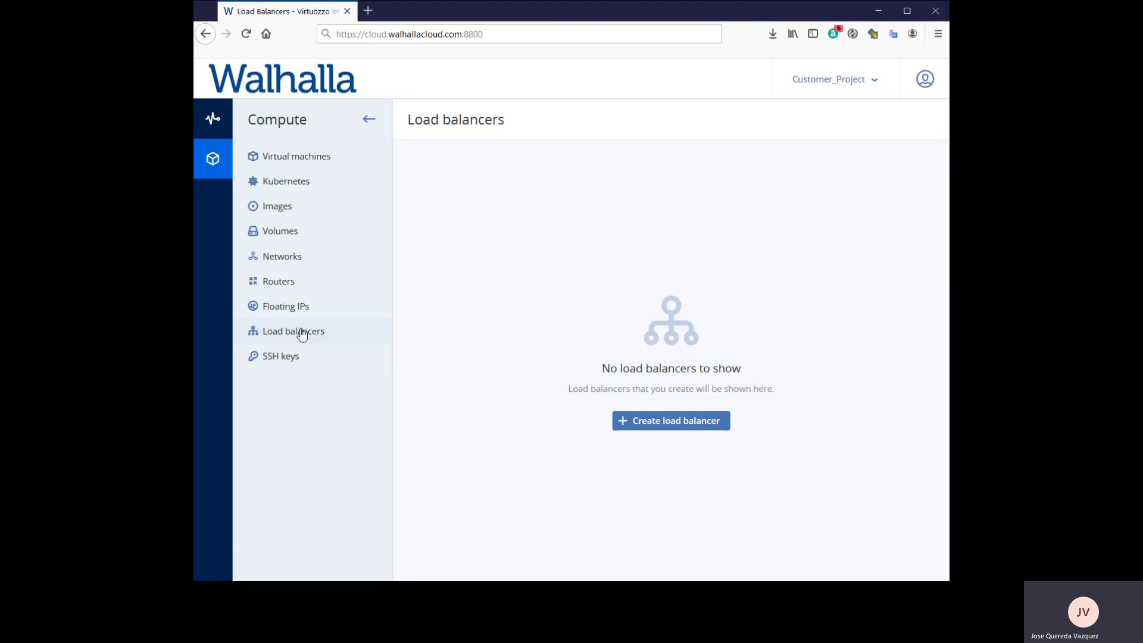
left_click(686, 424)
left_click(393, 271)
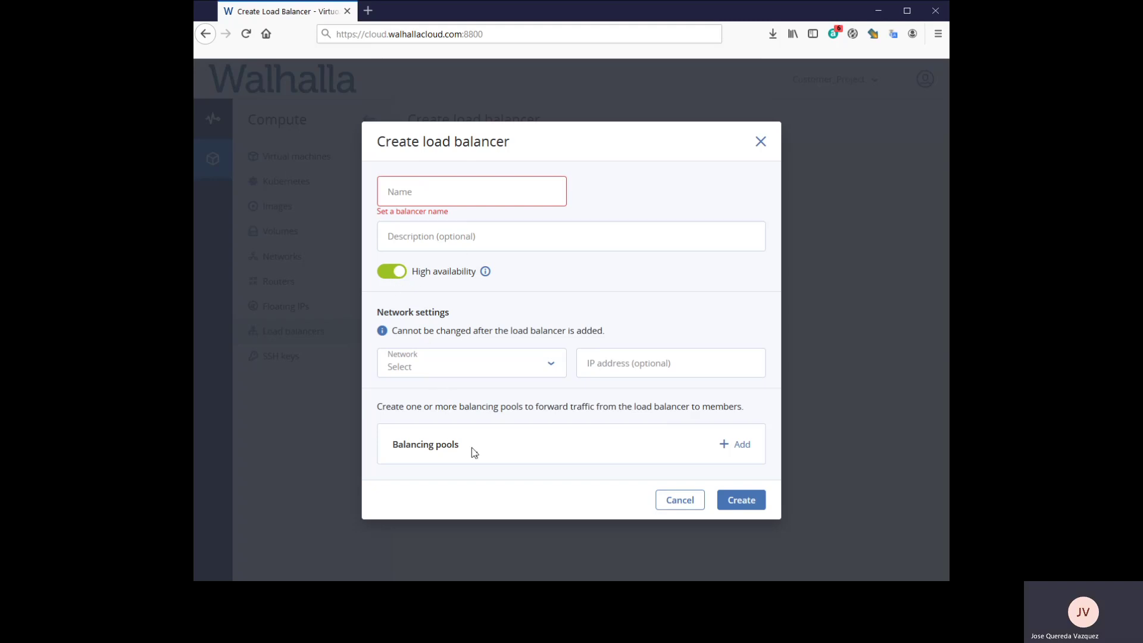
left_click(543, 370)
left_click(493, 424)
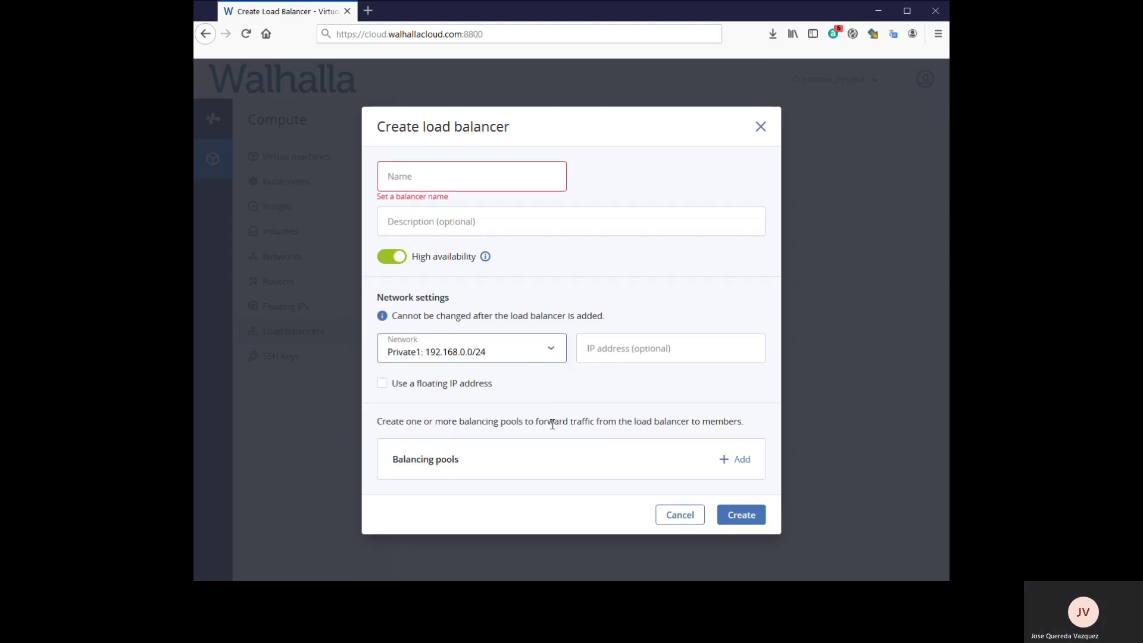
left_click(641, 348)
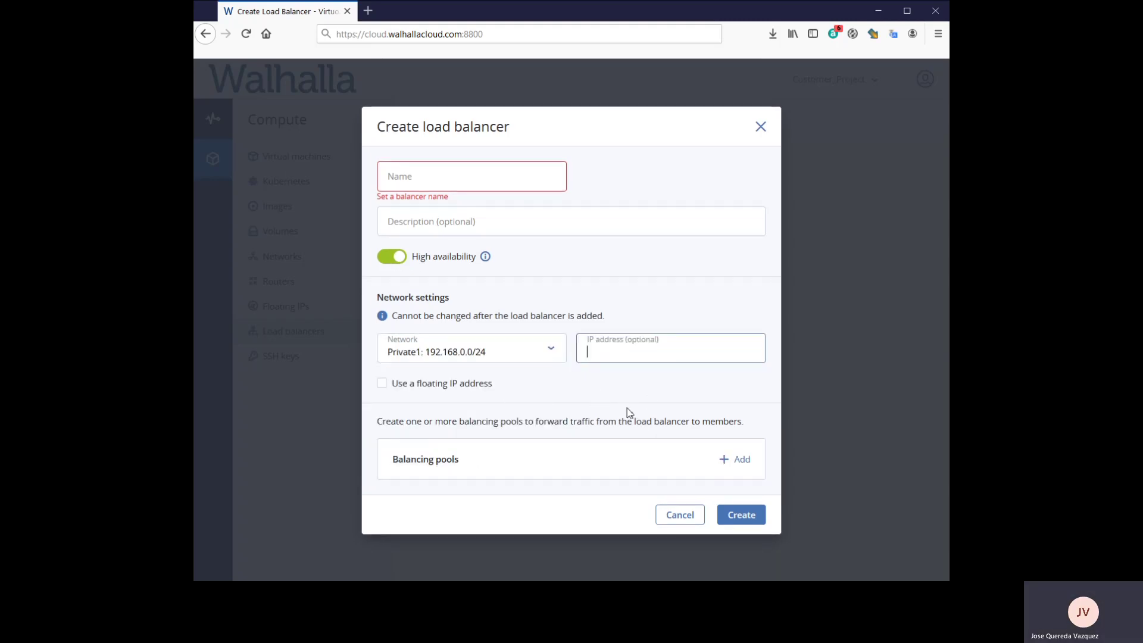
Step: Review the balancing pool settings and health monitor protocols, and cancel both the pool and the load balancer
left_click(737, 460)
scroll(598, 498, "down", 2)
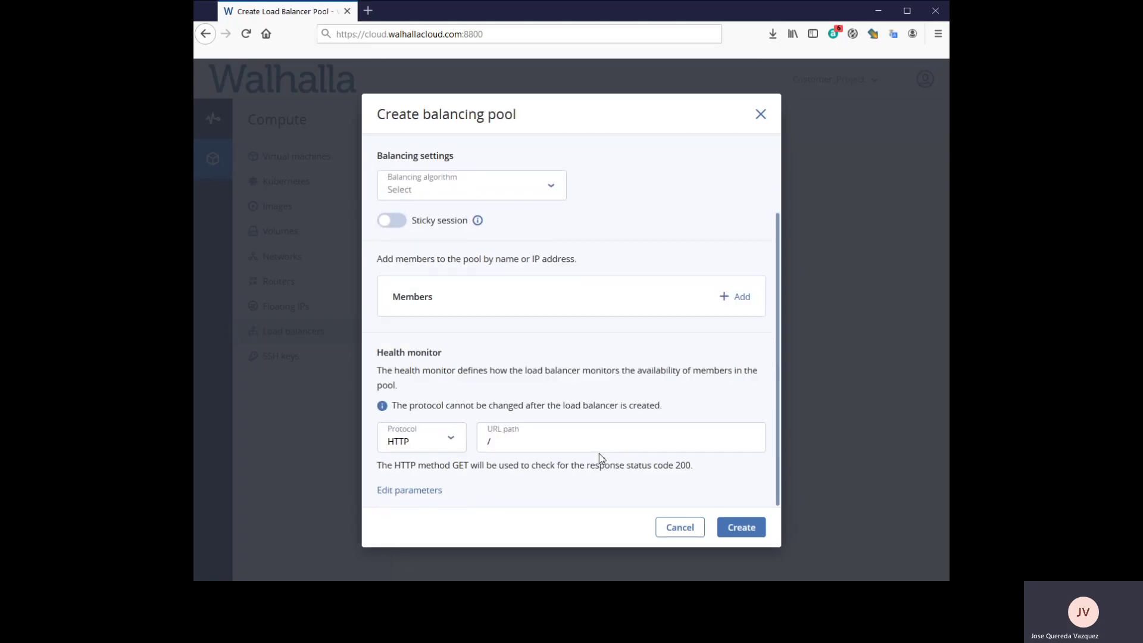
left_click(451, 441)
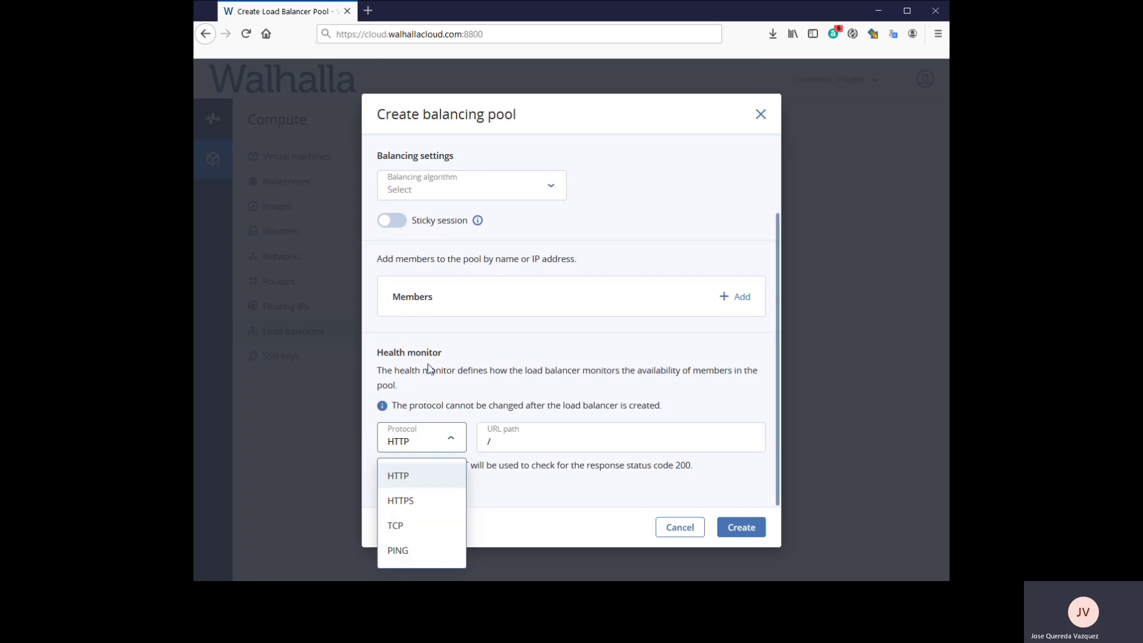
left_click(441, 440)
left_click(441, 440)
left_click(494, 366)
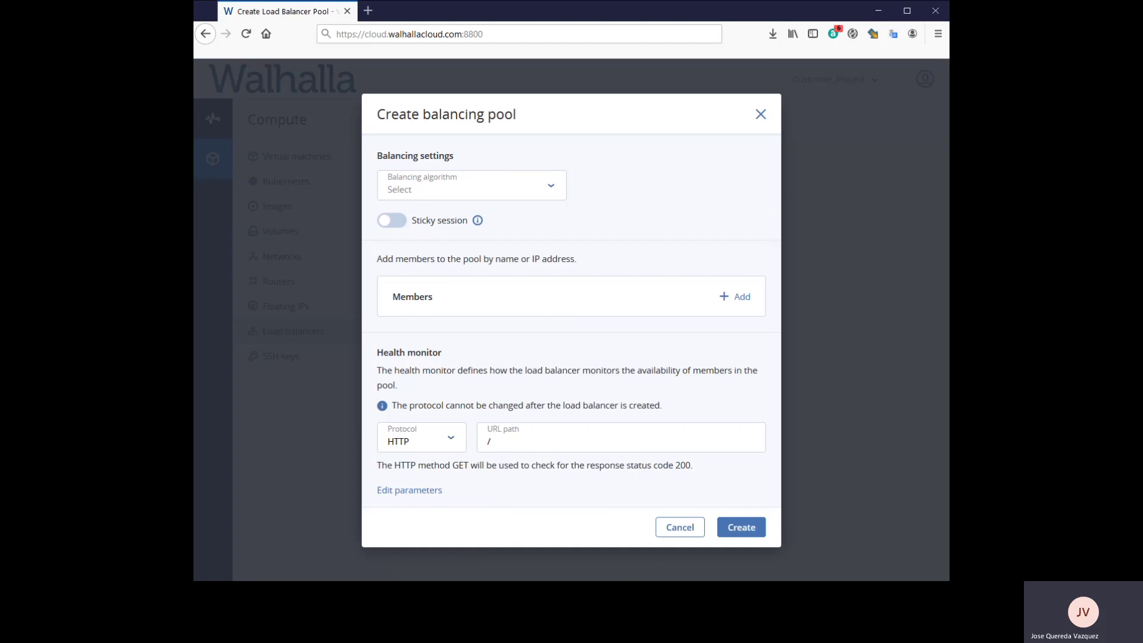
left_click(681, 528)
left_click(681, 517)
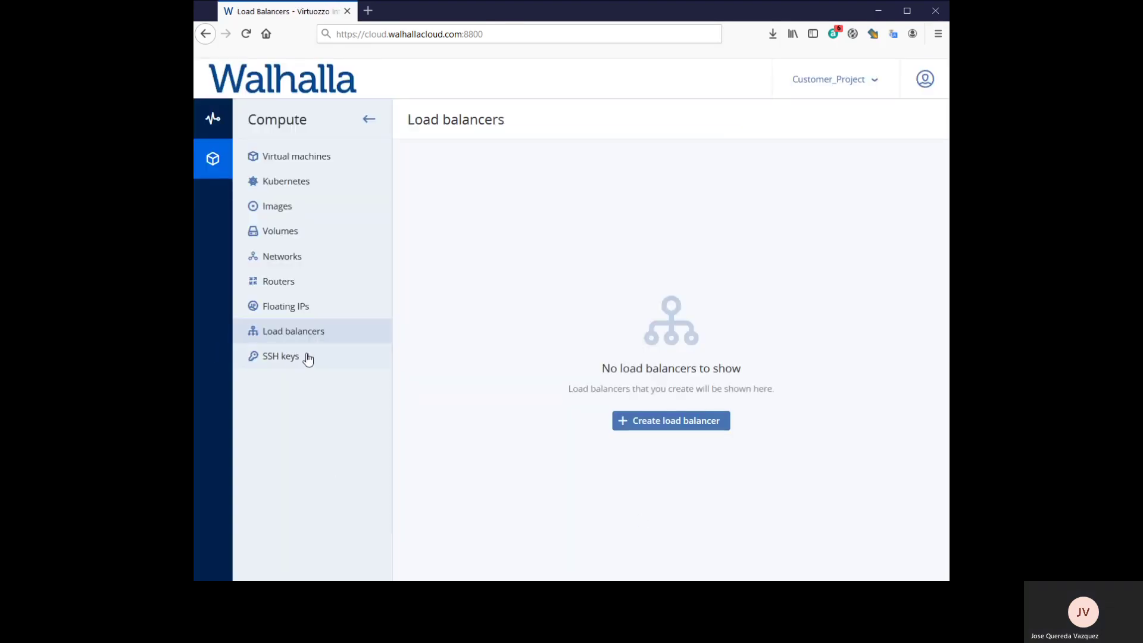
Step: Review the SSH keys and the name, description and key value fields for adding one, and cancel without adding a key
left_click(280, 361)
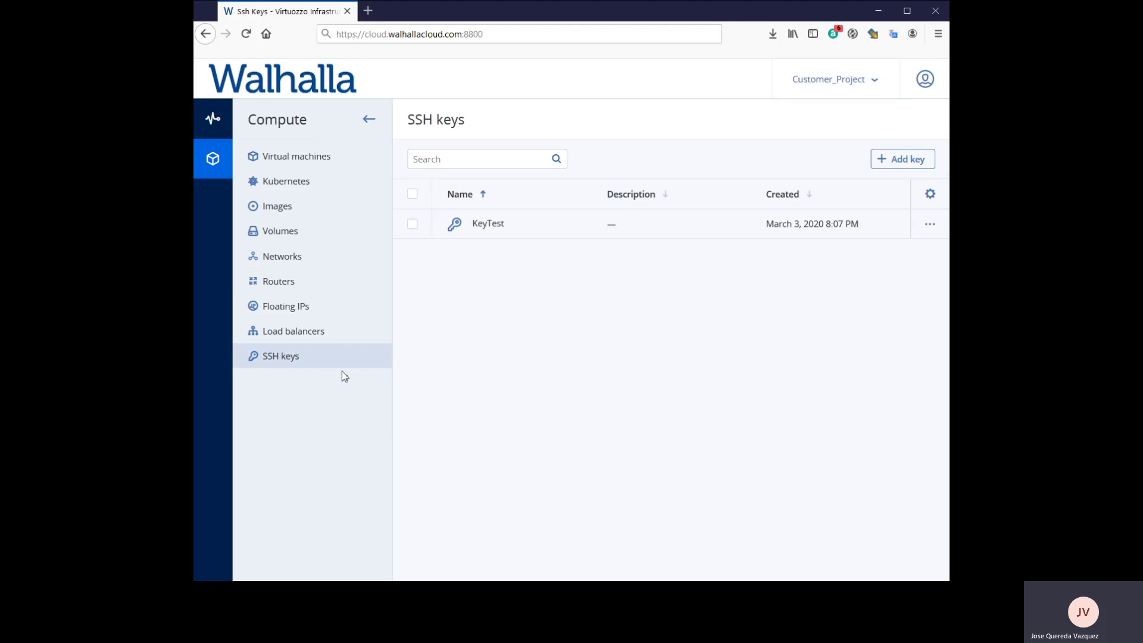
left_click(916, 159)
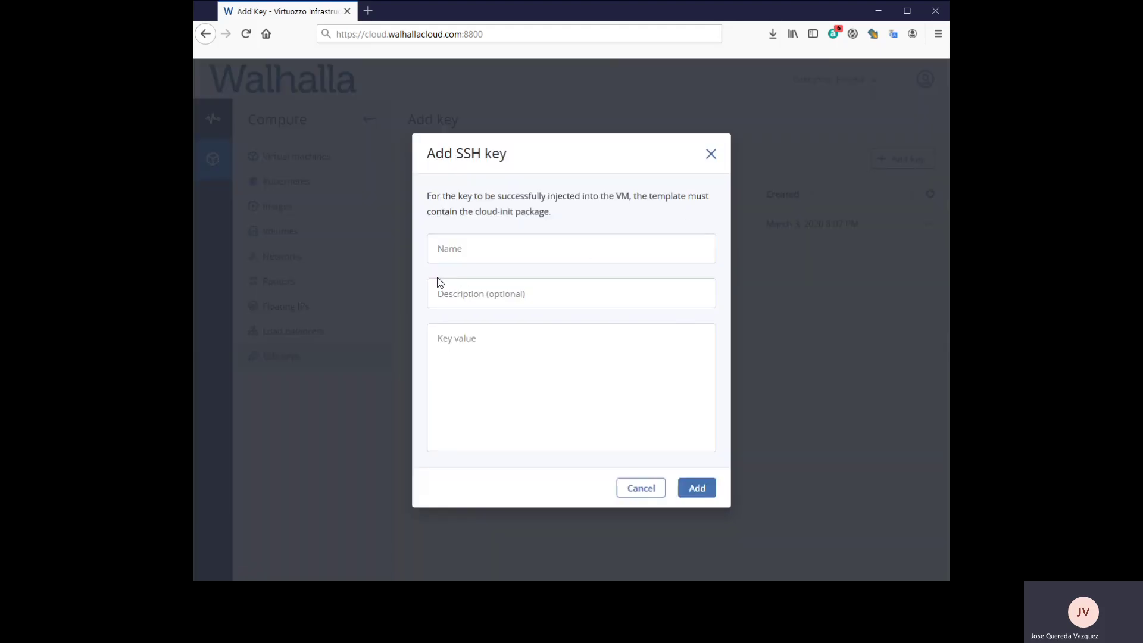
left_click(467, 249)
left_click(470, 299)
left_click(468, 366)
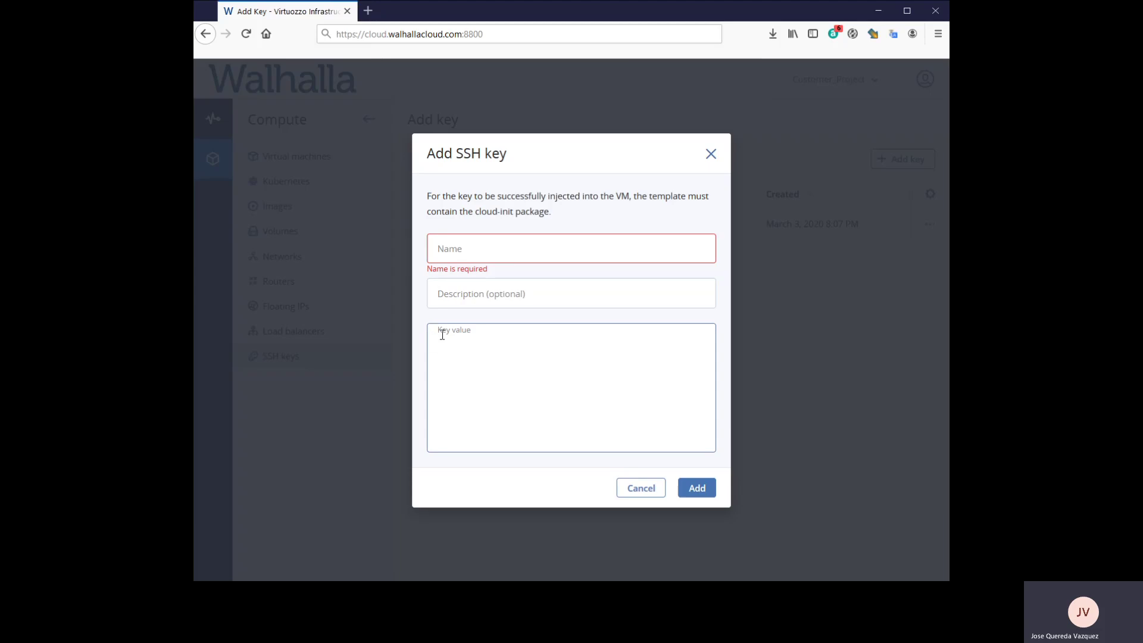
left_click(486, 252)
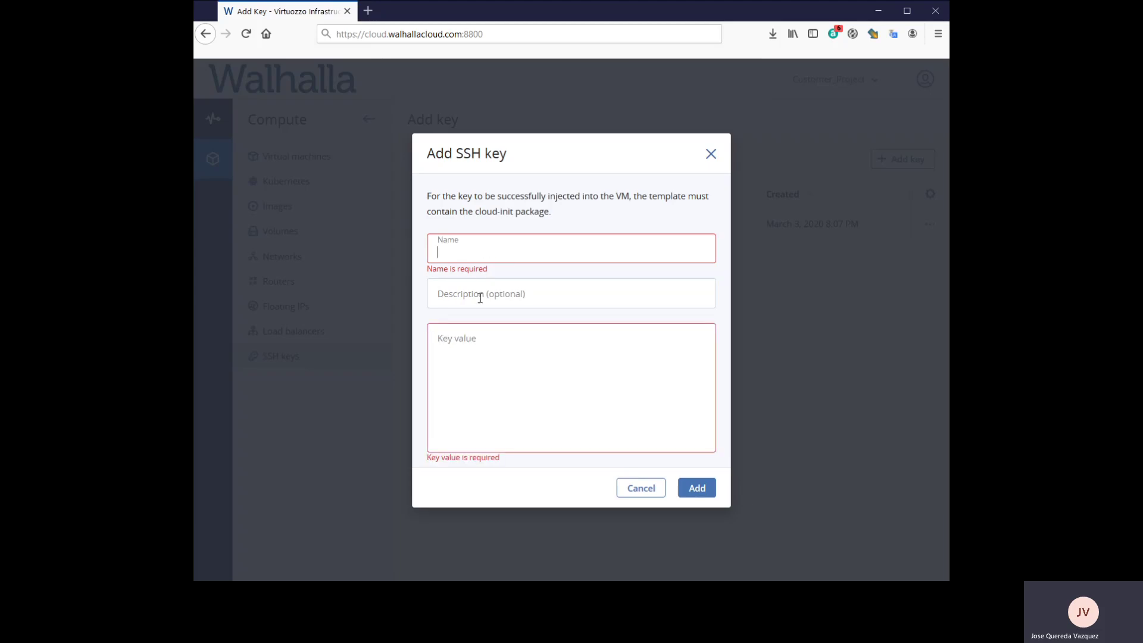
left_click(499, 296)
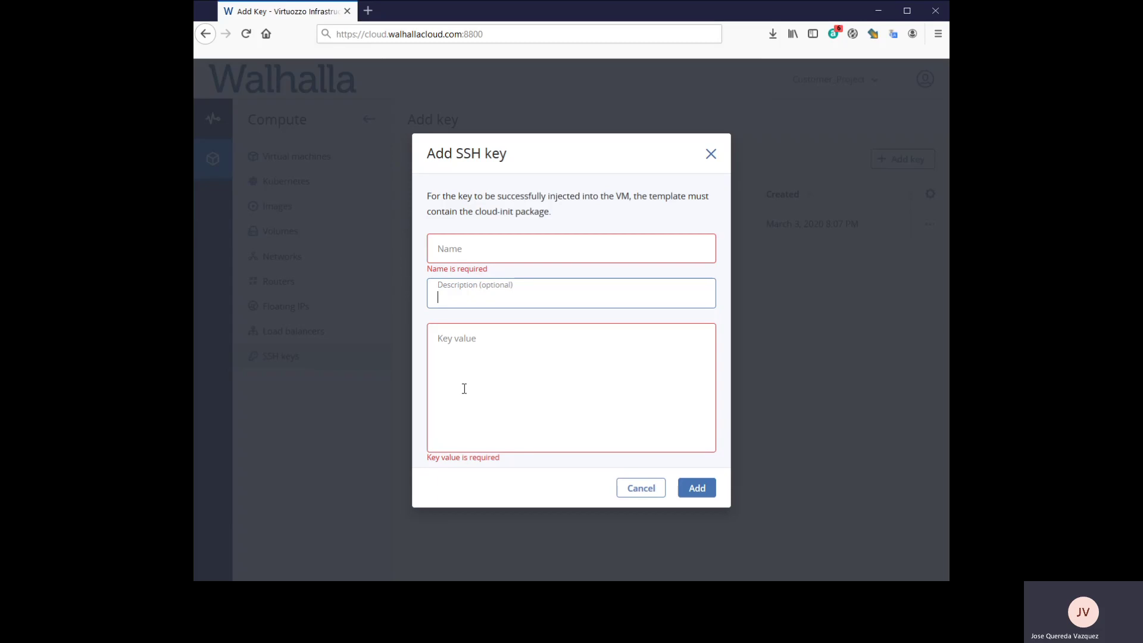
left_click(455, 351)
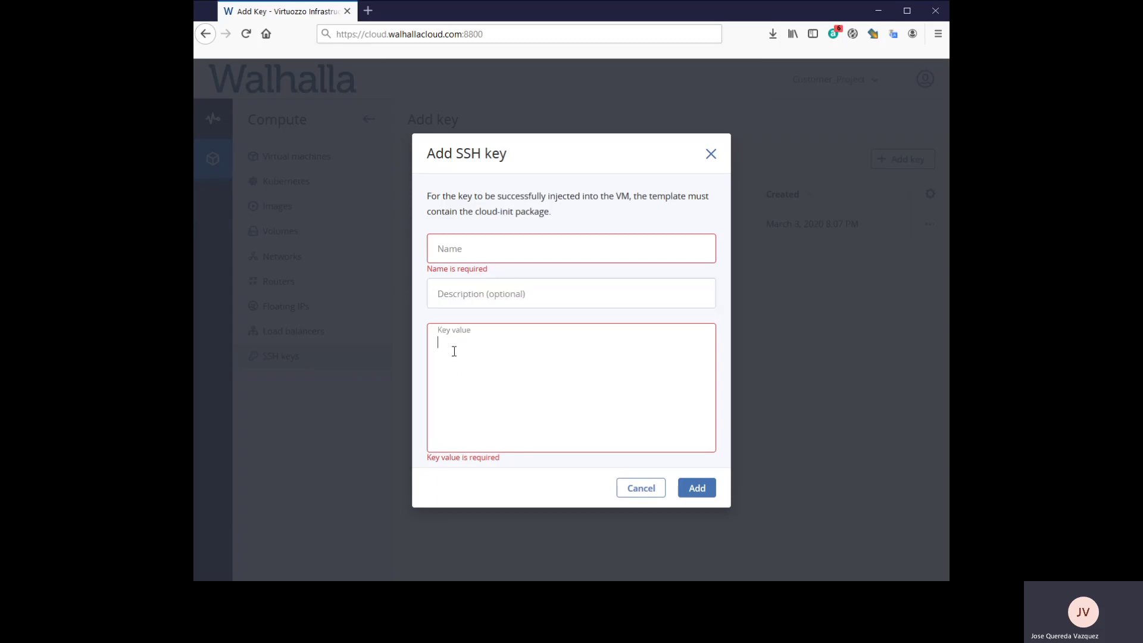
left_click(643, 488)
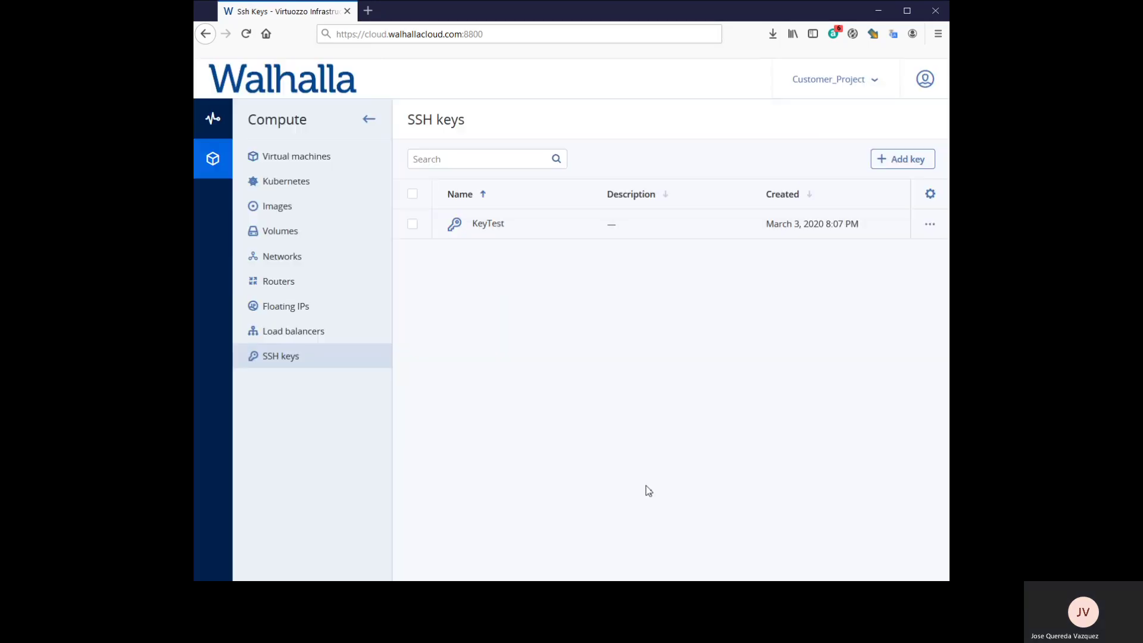
Step: View the list of virtual machines
left_click(318, 158)
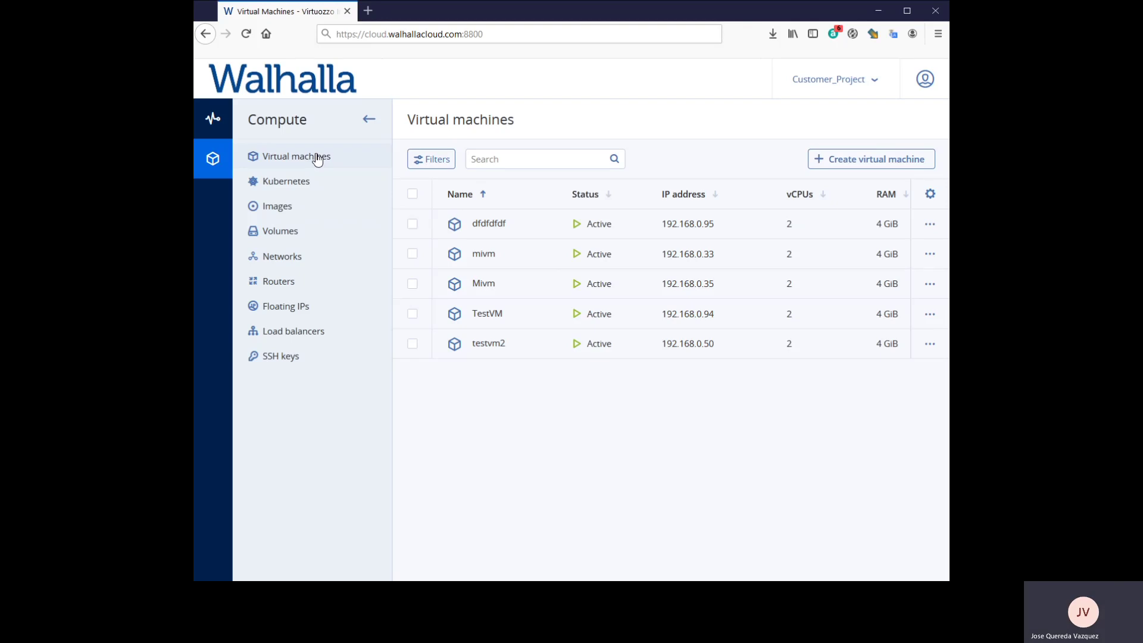